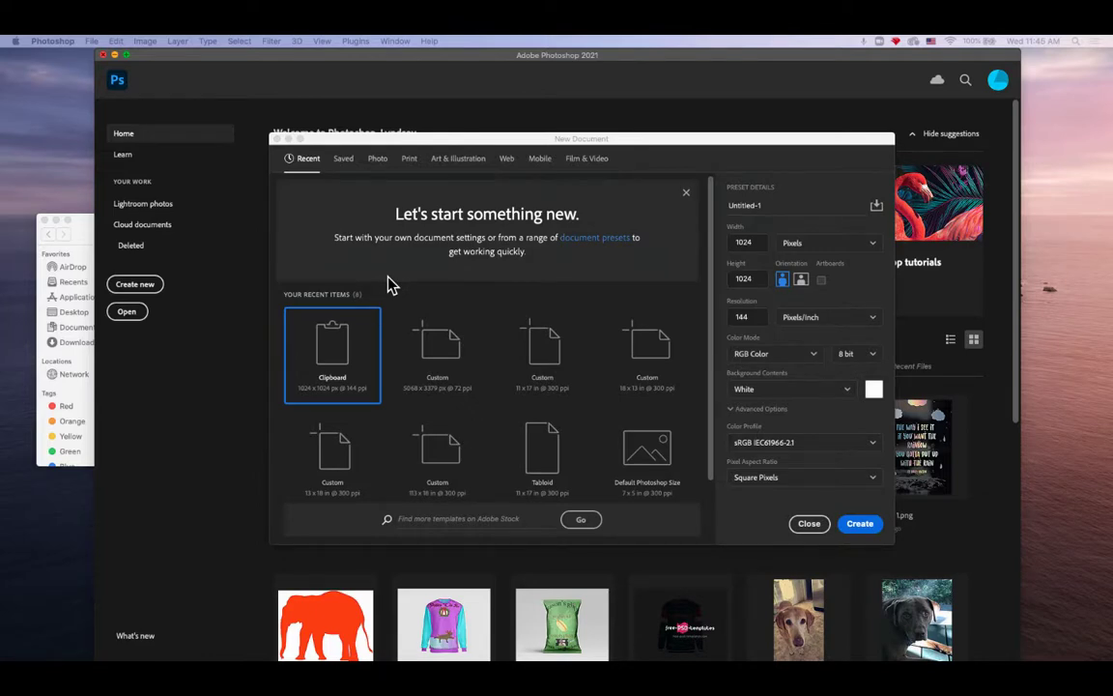
# Create a new document in inches, 8.5 wide by 11 high.
pyautogui.click(759, 243)
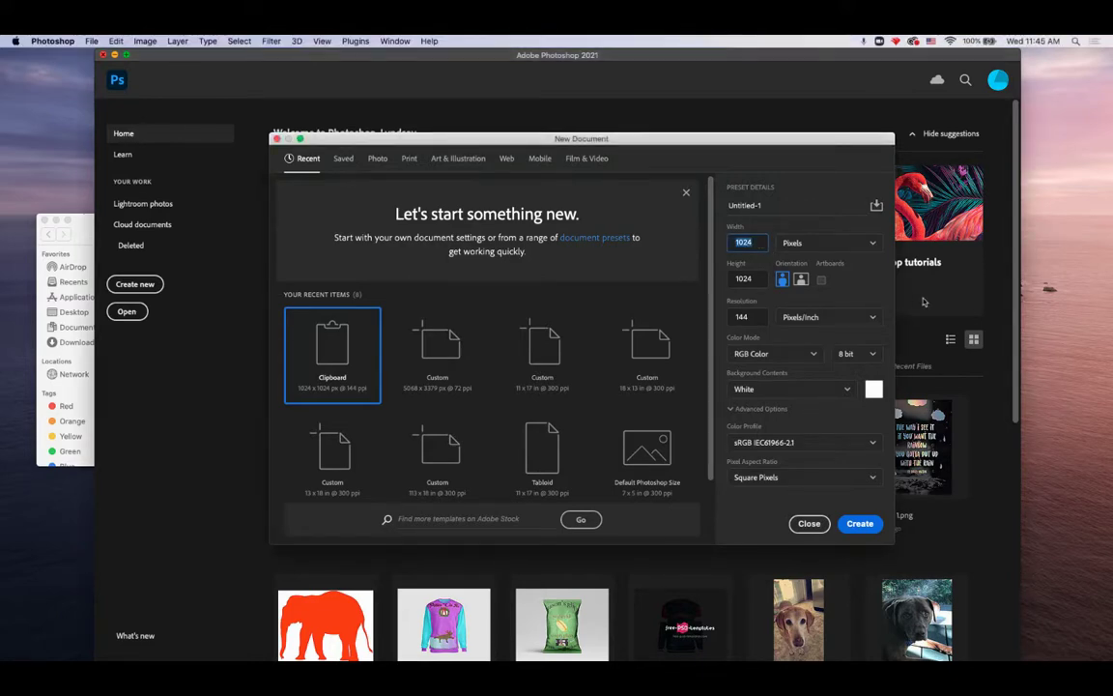
pyautogui.click(870, 243)
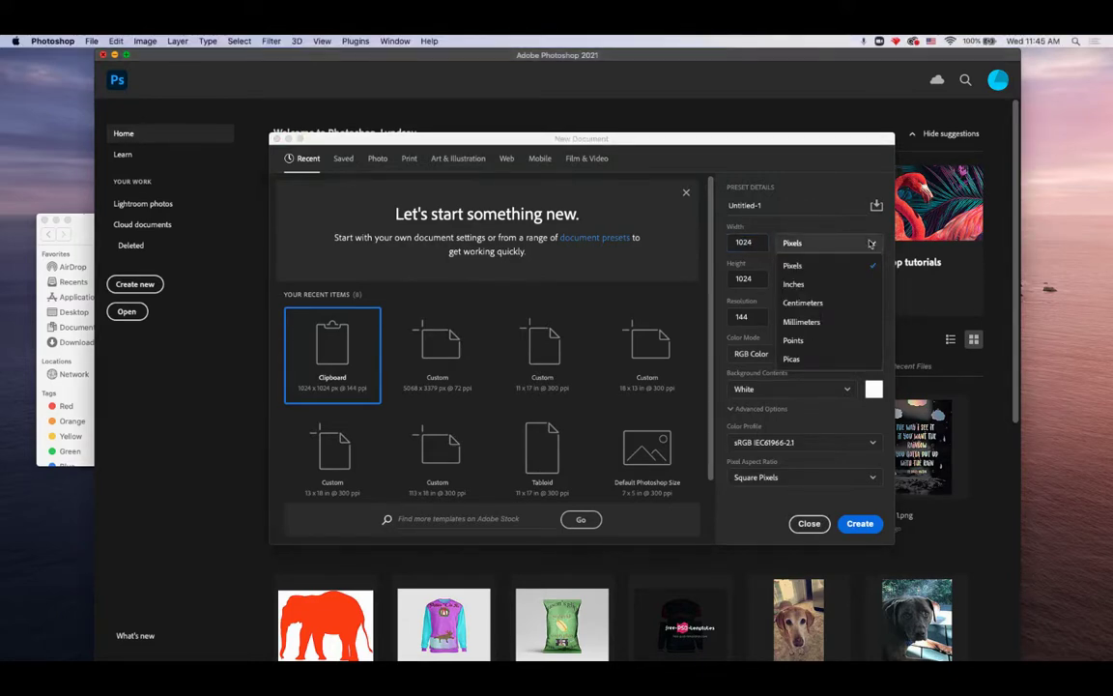
pyautogui.click(820, 286)
pyautogui.doubleClick(752, 245)
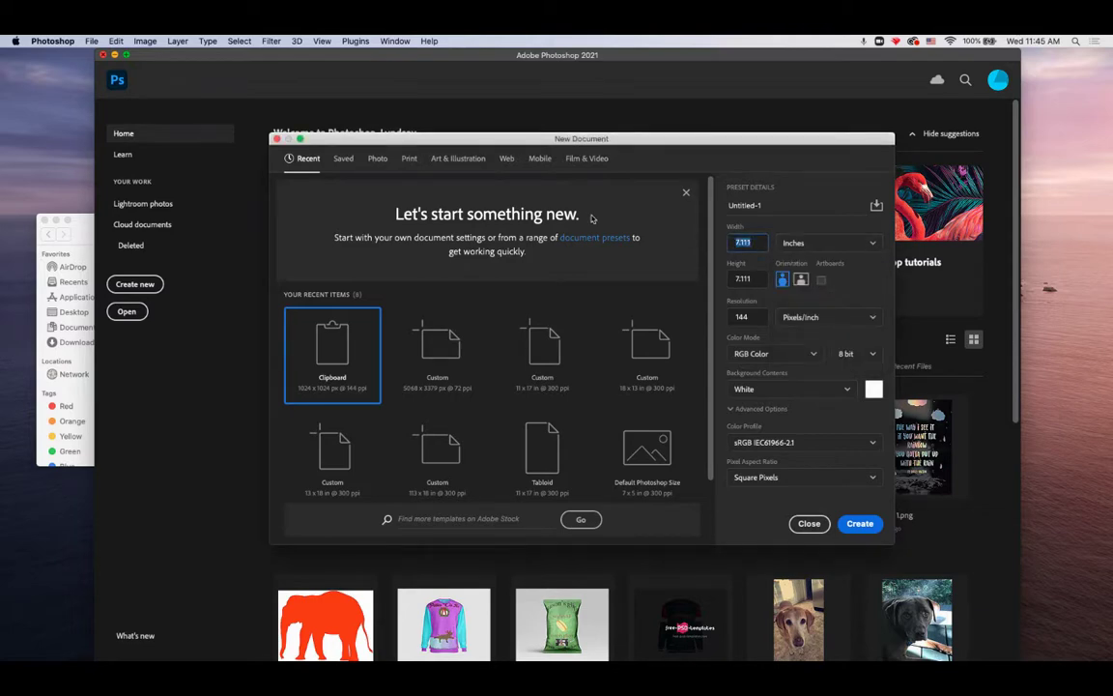
pyautogui.write('8.5')
pyautogui.doubleClick(751, 280)
pyautogui.write('11')
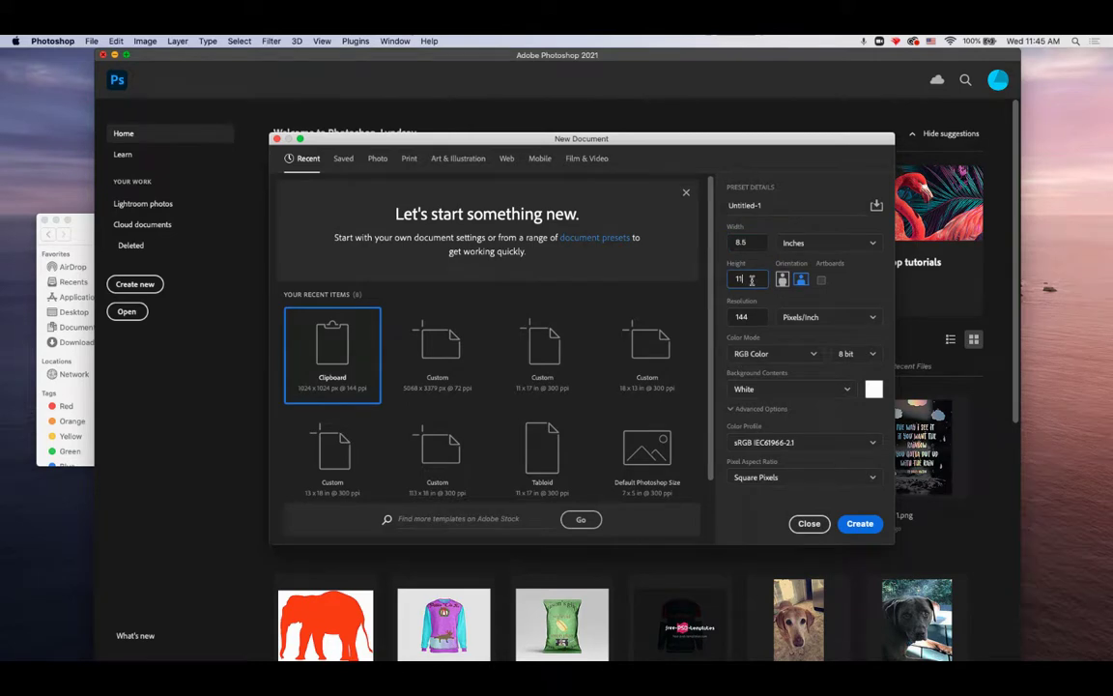
pyautogui.press('Return')
pyautogui.click(858, 524)
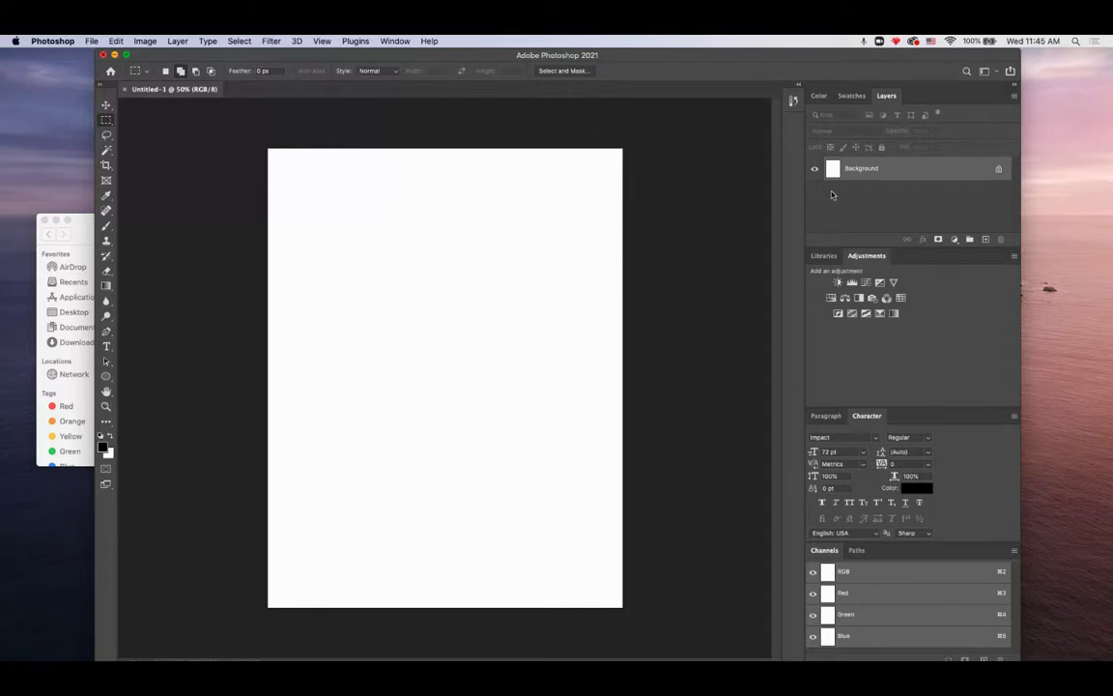
# Unlock the Background into Layer 0, then add an empty Layer 1 above it.
pyautogui.keyDown('alt'); pyautogui.doubleClick(899, 162); pyautogui.keyUp('alt')
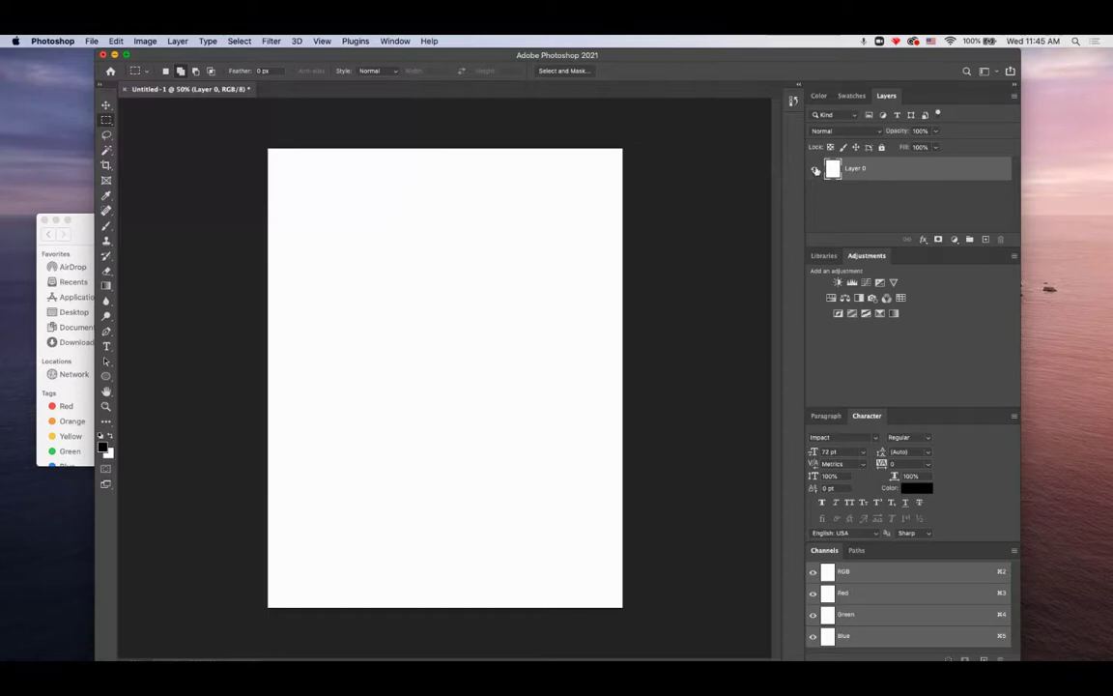
pyautogui.press('super+z')
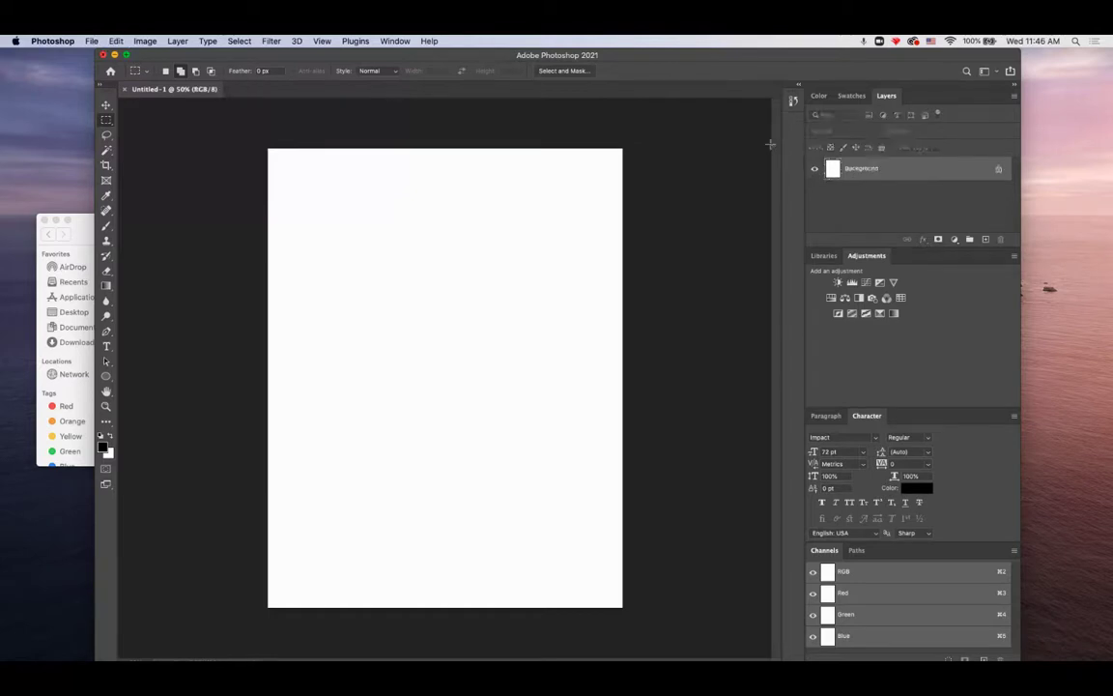
pyautogui.click(1000, 171)
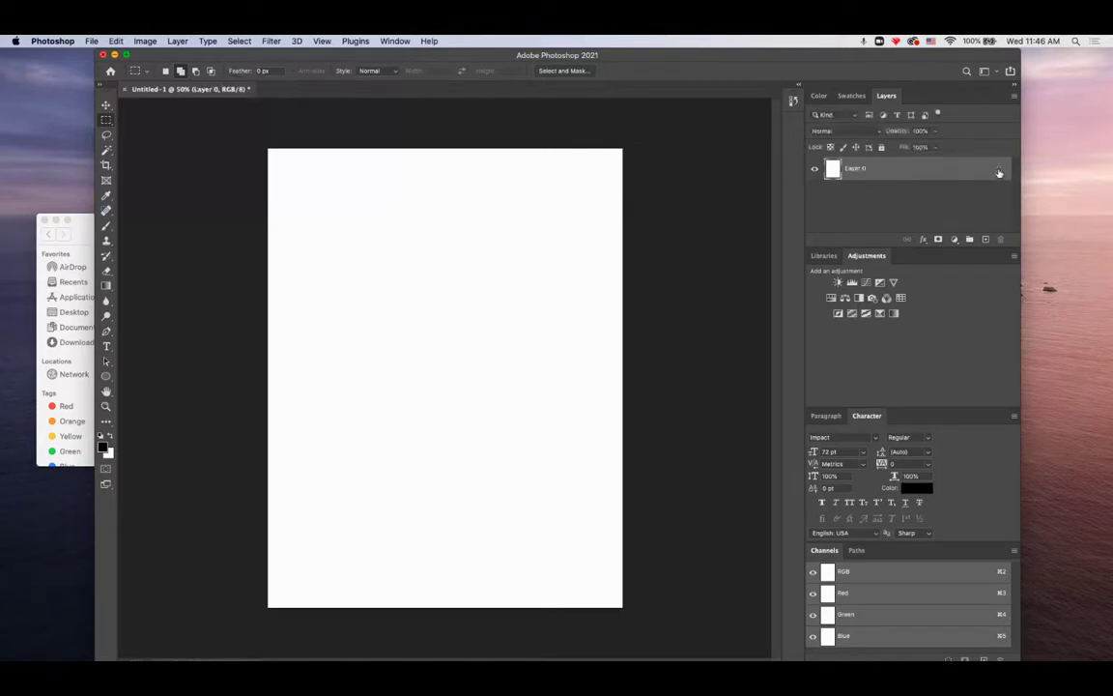
pyautogui.click(986, 241)
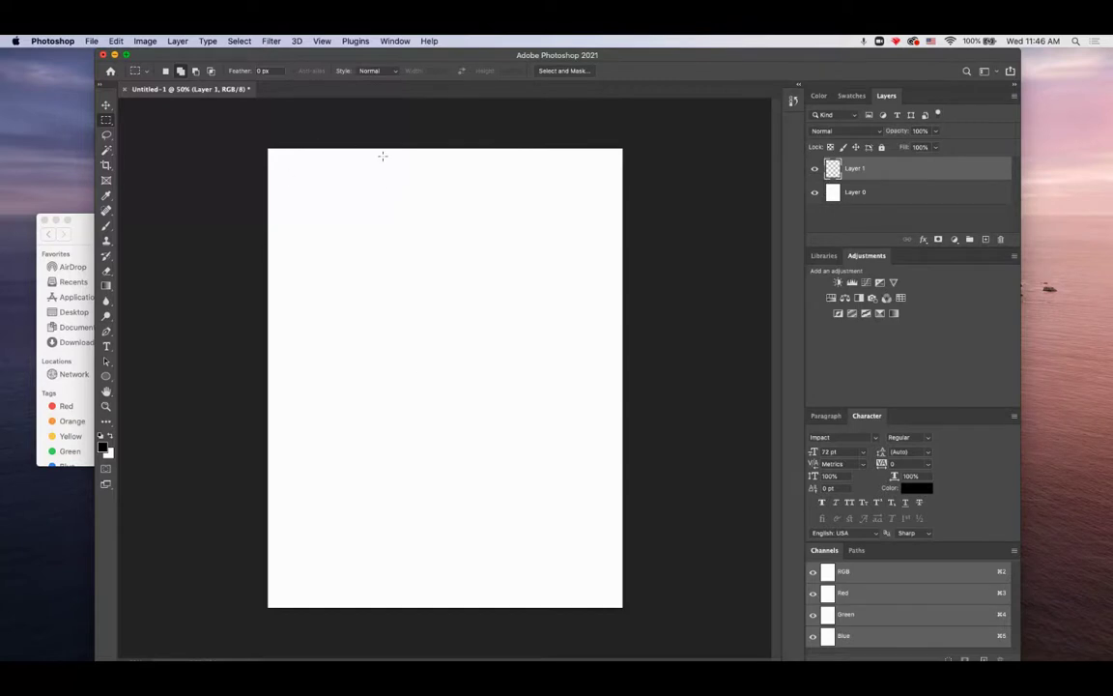
pyautogui.click(106, 226)
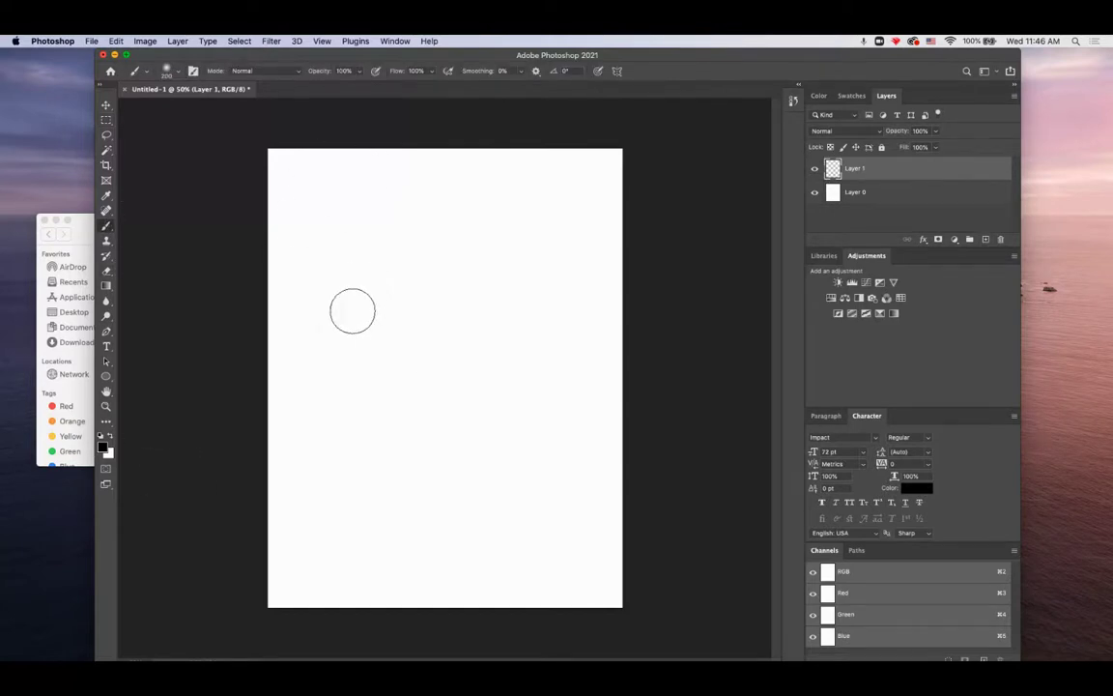
pyautogui.moveTo(343, 304)
pyautogui.mouseDown()
pyautogui.moveTo(409, 277)
pyautogui.moveTo(368, 308)
pyautogui.moveTo(333, 244)
pyautogui.moveTo(412, 308)
pyautogui.moveTo(362, 426)
pyautogui.moveTo(449, 377)
pyautogui.moveTo(474, 414)
pyautogui.mouseUp()
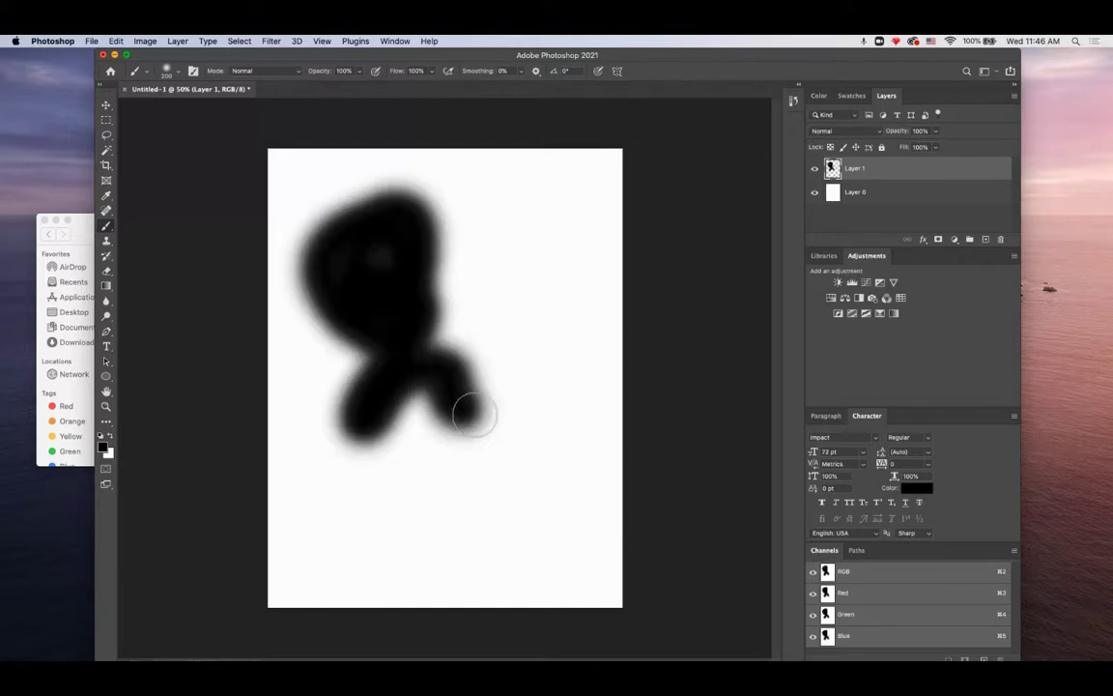
pyautogui.click(106, 271)
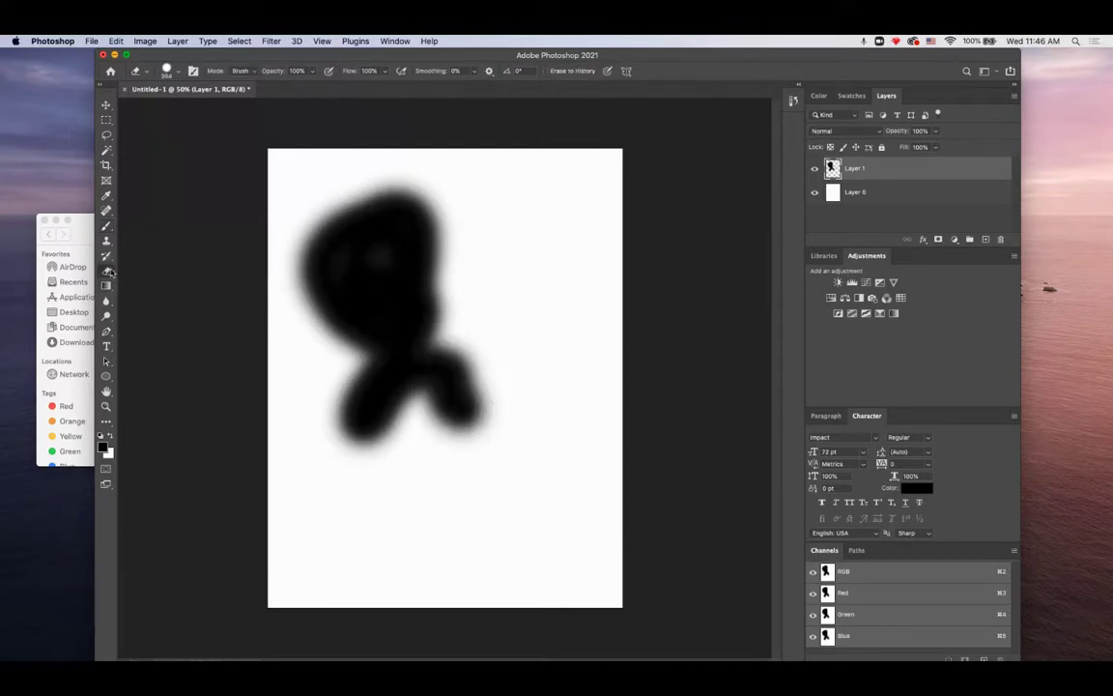
pyautogui.moveTo(518, 484)
pyautogui.mouseDown()
pyautogui.moveTo(495, 417)
pyautogui.moveTo(460, 397)
pyautogui.moveTo(489, 378)
pyautogui.moveTo(472, 377)
pyautogui.mouseUp()
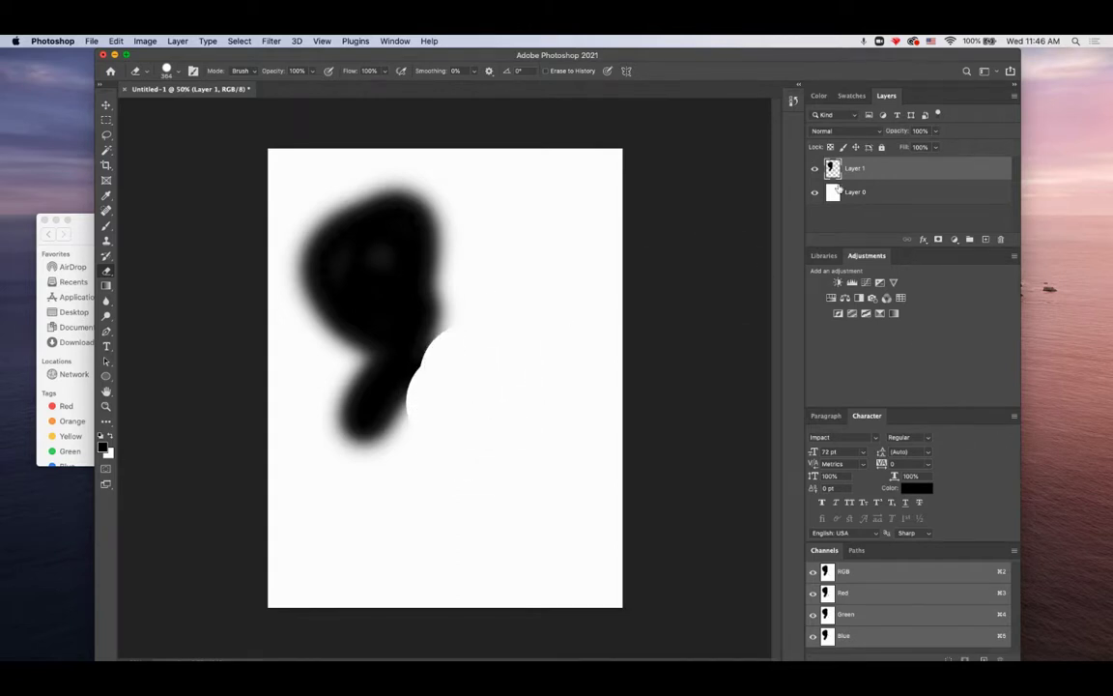
pyautogui.click(855, 194)
pyautogui.press('super+z')
pyautogui.press('super+z')
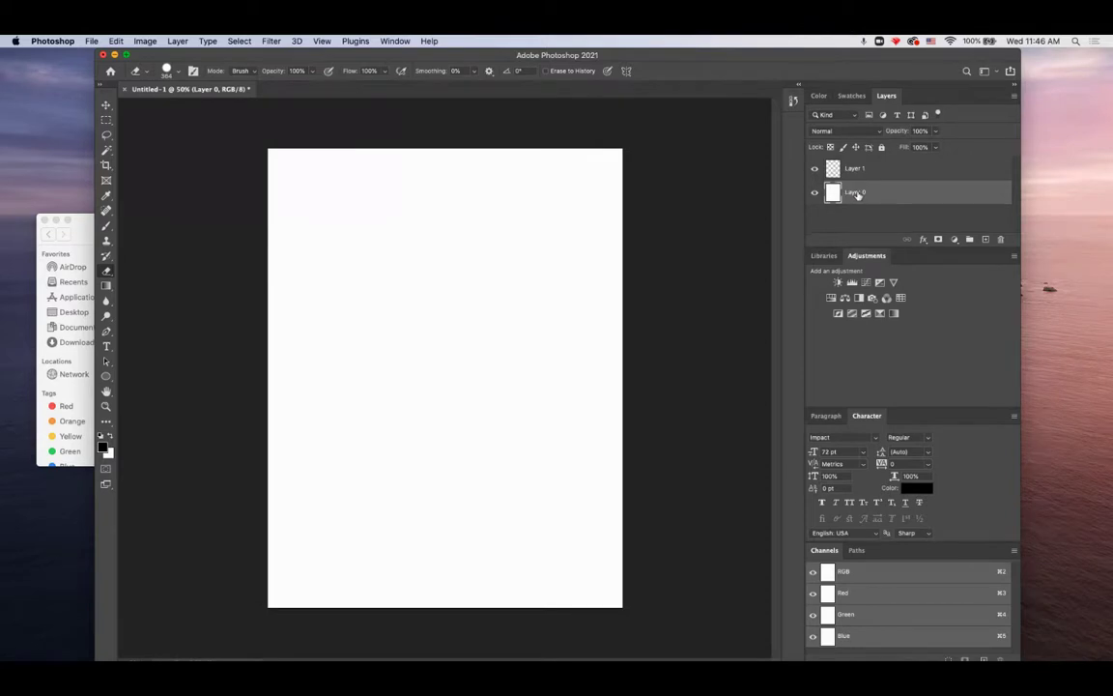
pyautogui.click(170, 72)
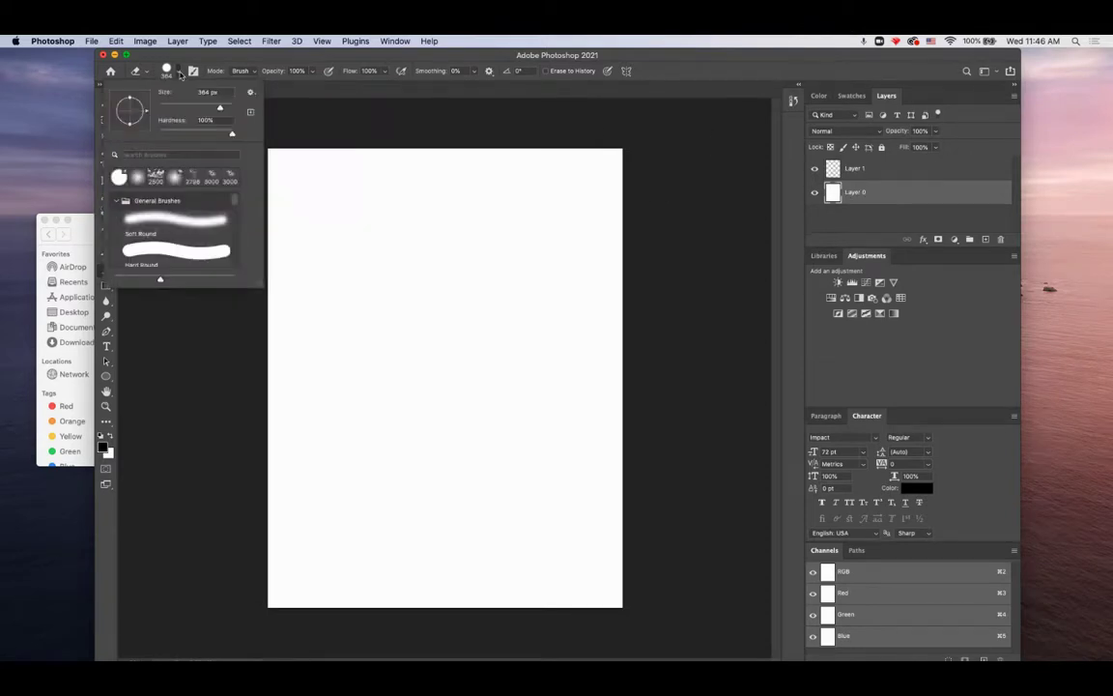
pyautogui.write('94')
pyautogui.press('Return')
pyautogui.moveTo(335, 301)
pyautogui.mouseDown()
pyautogui.moveTo(385, 323)
pyautogui.moveTo(401, 348)
pyautogui.moveTo(377, 283)
pyautogui.moveTo(337, 309)
pyautogui.moveTo(417, 280)
pyautogui.moveTo(443, 231)
pyautogui.moveTo(362, 291)
pyautogui.moveTo(337, 225)
pyautogui.moveTo(450, 305)
pyautogui.moveTo(372, 311)
pyautogui.moveTo(362, 269)
pyautogui.moveTo(477, 331)
pyautogui.mouseUp()
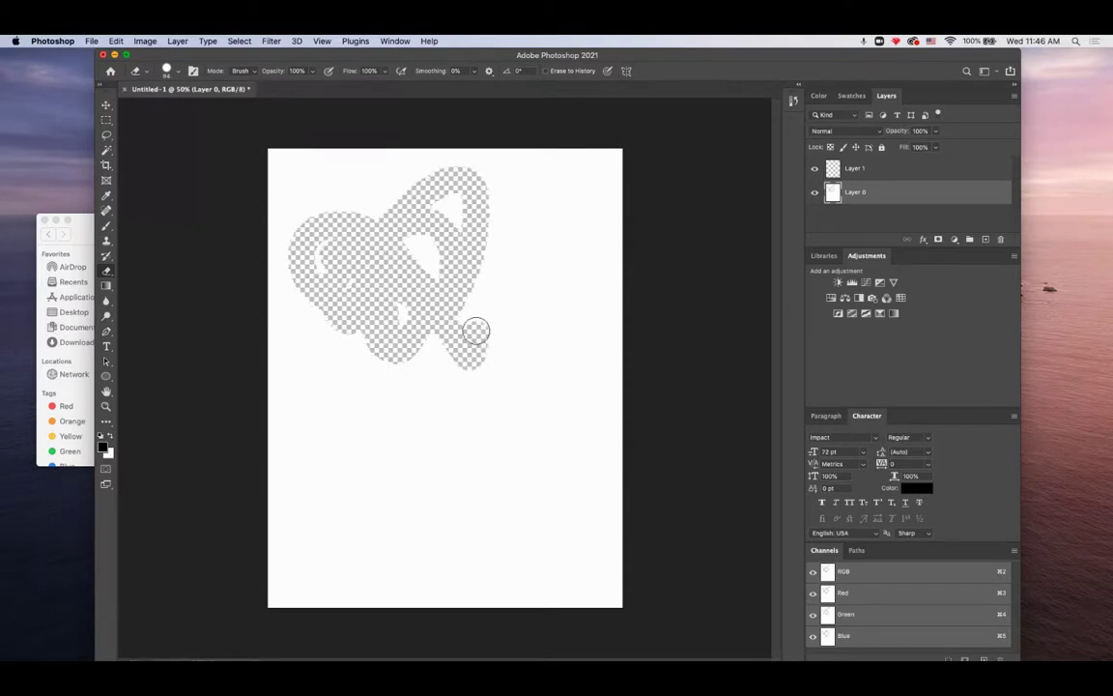
pyautogui.press('super+z')
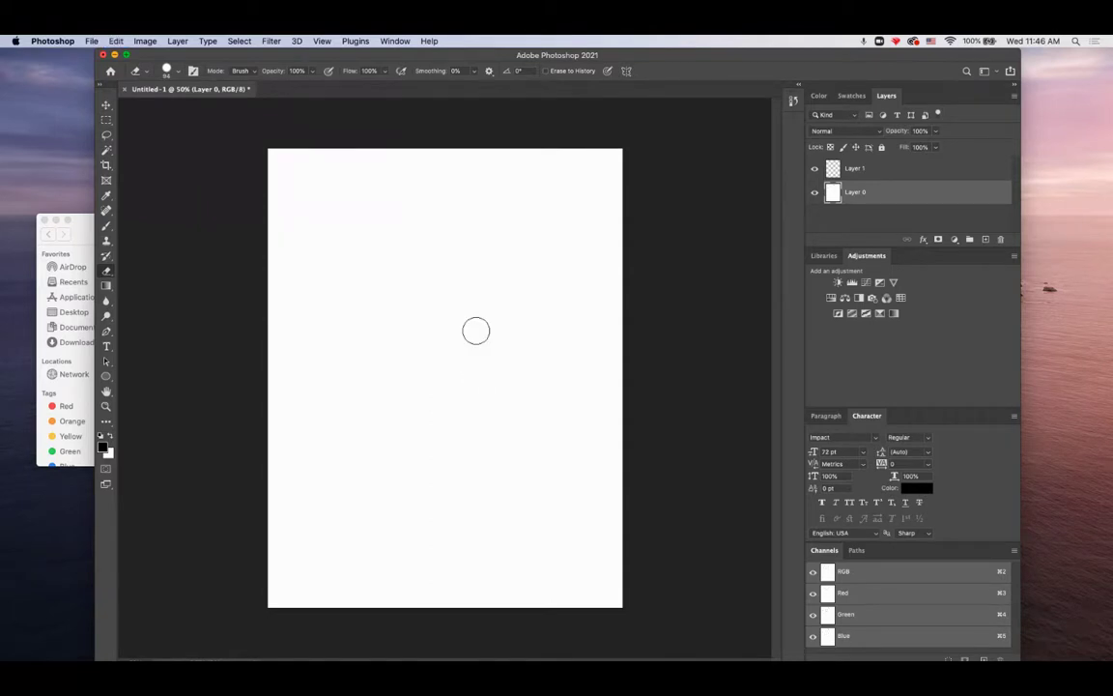
pyautogui.click(106, 225)
pyautogui.moveTo(337, 234); pyautogui.dragTo(414, 261)
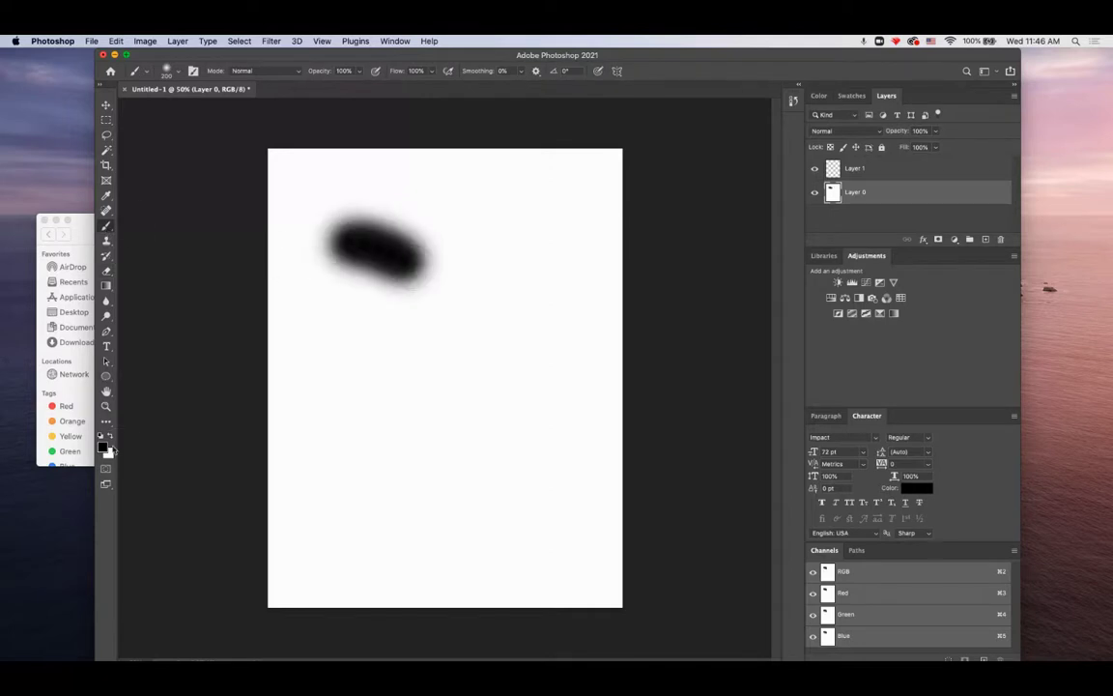
pyautogui.click(108, 273)
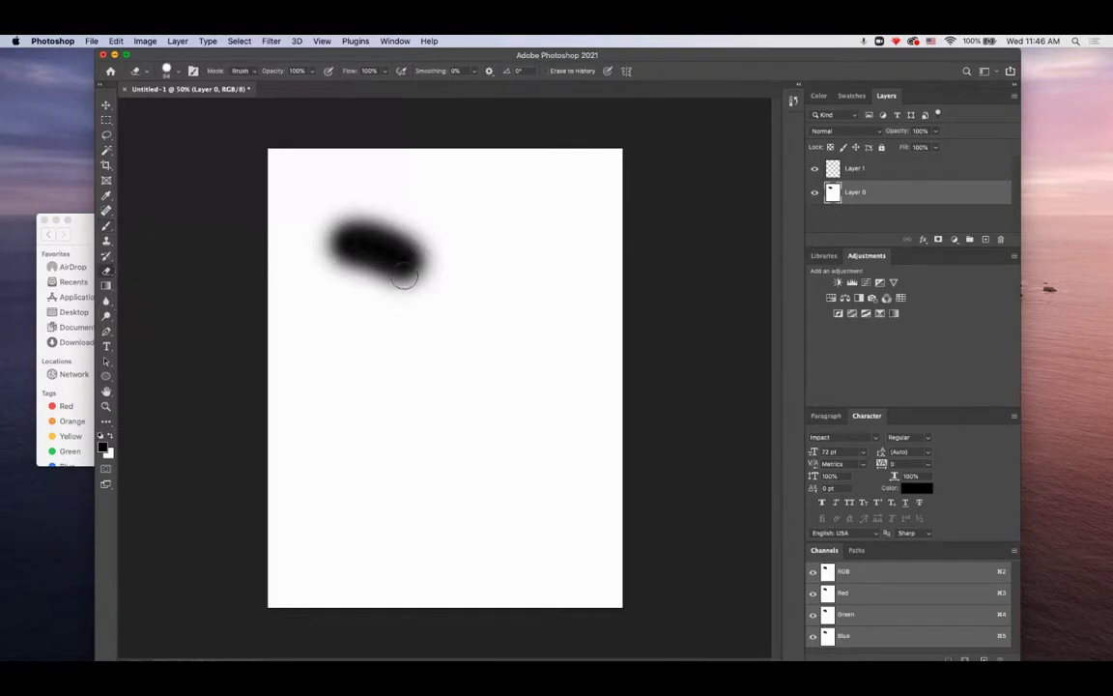
pyautogui.moveTo(404, 278)
pyautogui.mouseDown()
pyautogui.moveTo(417, 249)
pyautogui.moveTo(381, 278)
pyautogui.moveTo(441, 269)
pyautogui.mouseUp()
pyautogui.press('super+z')
pyautogui.press('super+z')
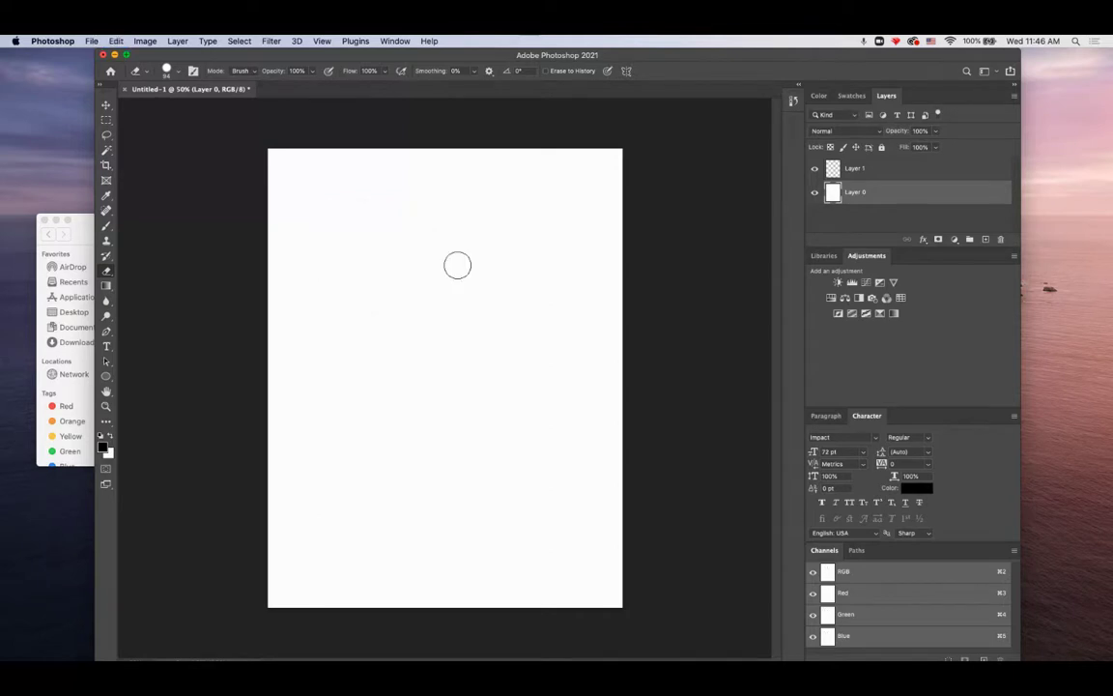
pyautogui.click(855, 168)
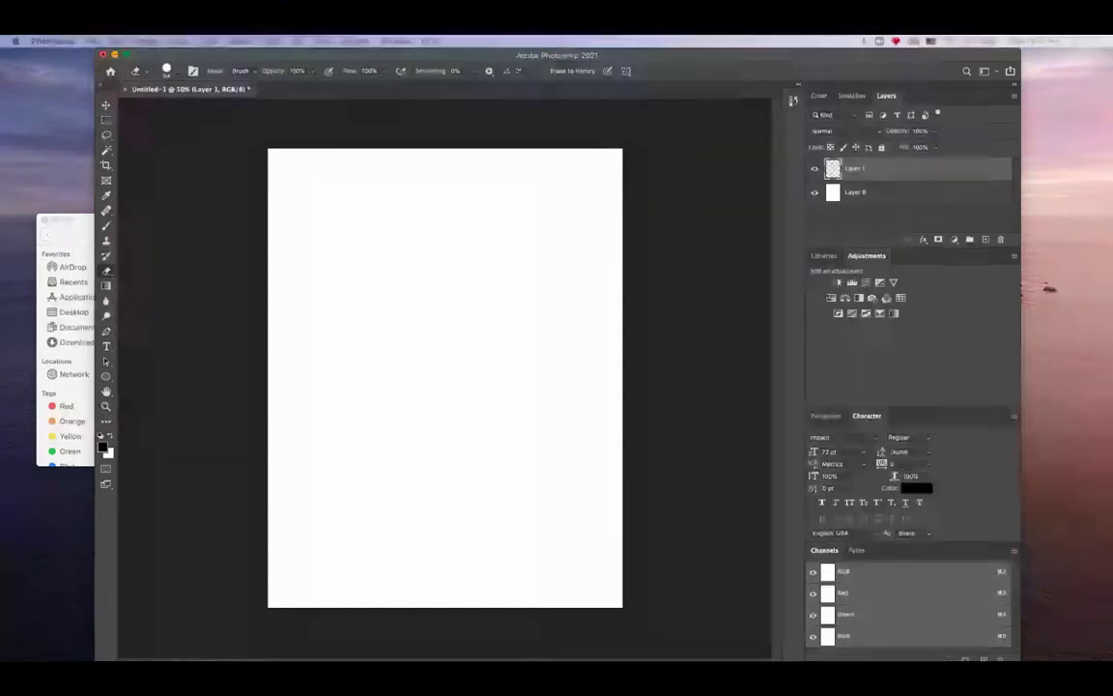
# Search Google Images for 'watermelon'.
pyautogui.moveTo(304, 143); pyautogui.dragTo(574, 99)
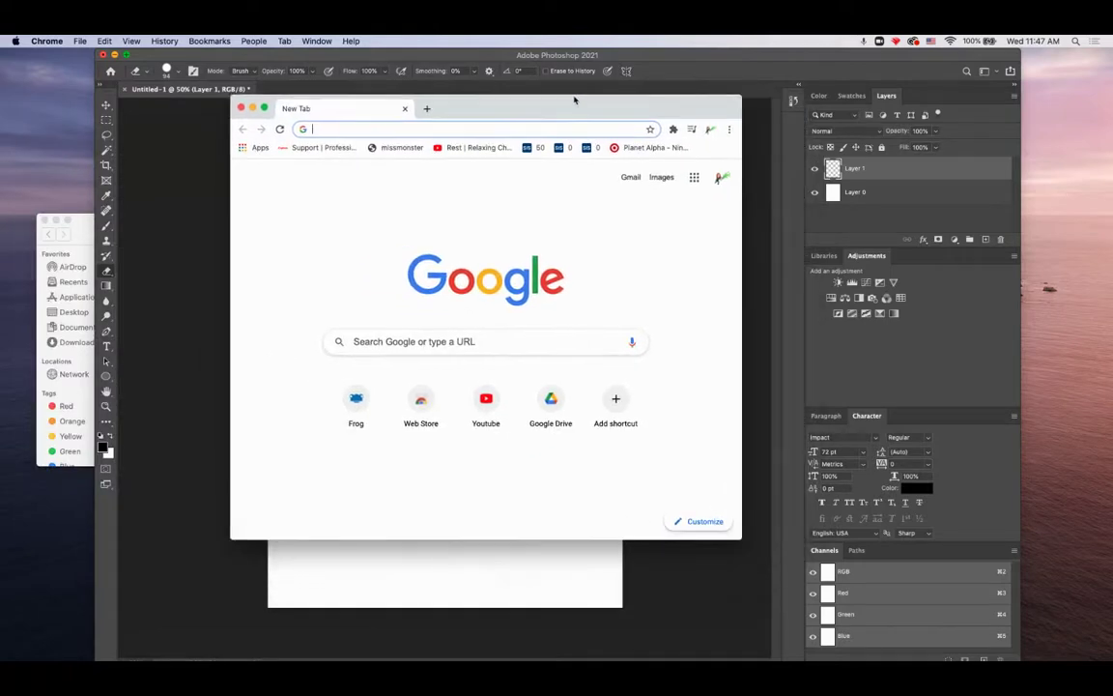
pyautogui.click(661, 177)
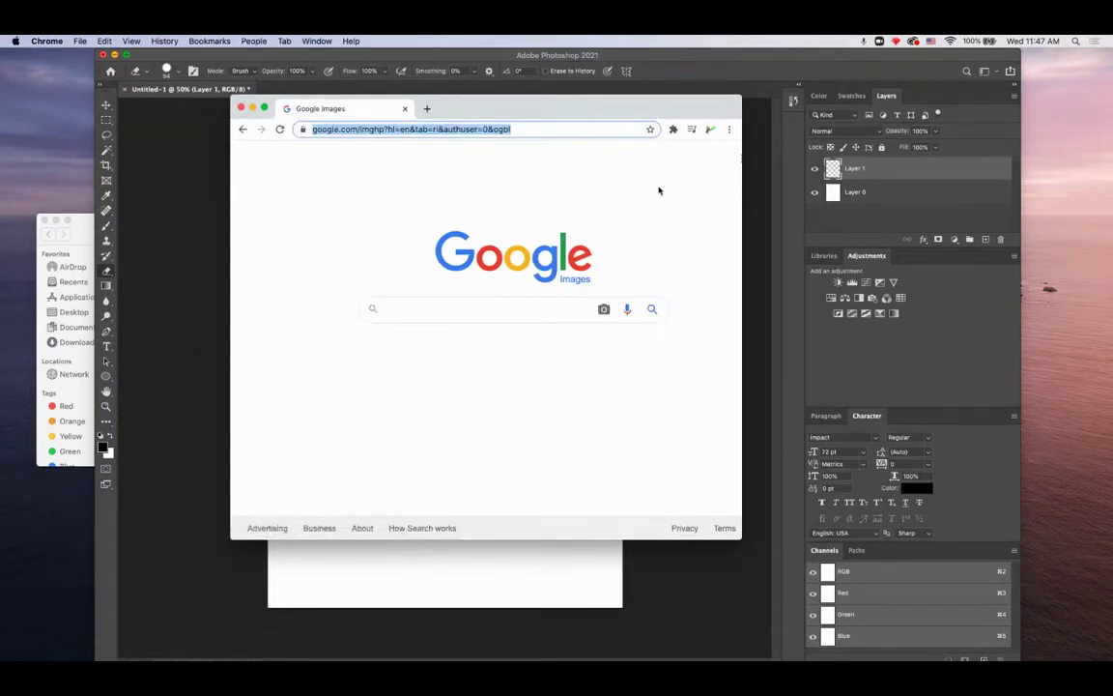
pyautogui.click(521, 308)
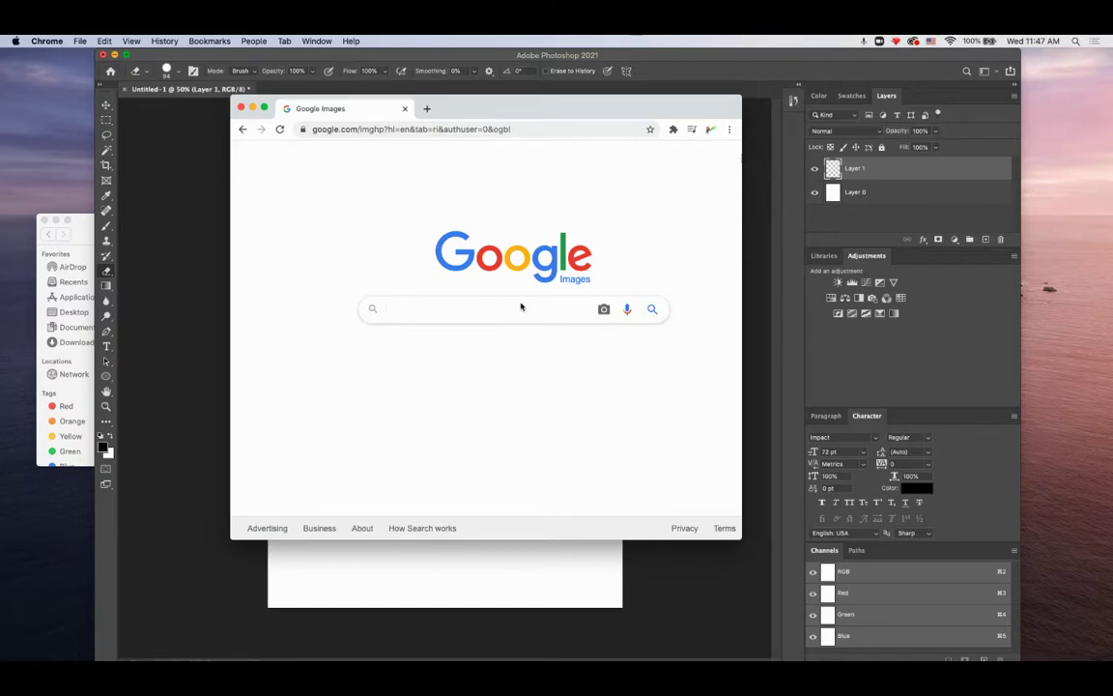
pyautogui.write('watermelon')
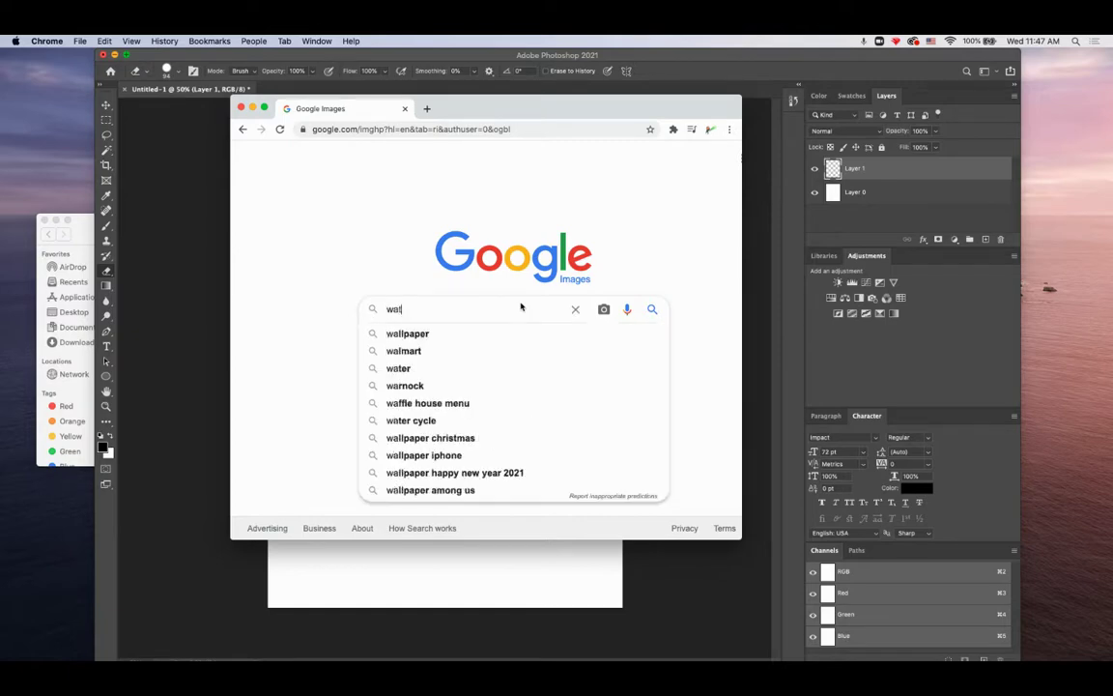
pyautogui.press('Return')
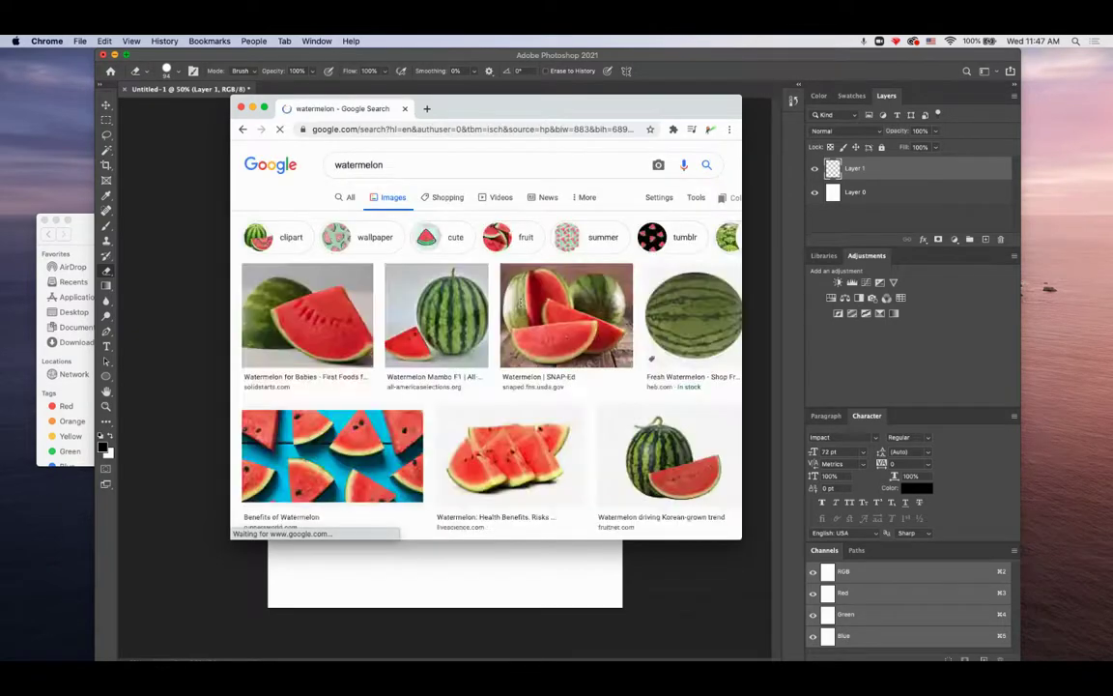
# Preview the HEB Fresh Watermelon result, then the Watermelon Mambo F1 image.
pyautogui.scroll(2, 479, 400)
pyautogui.hscroll(-2, 478, 400)
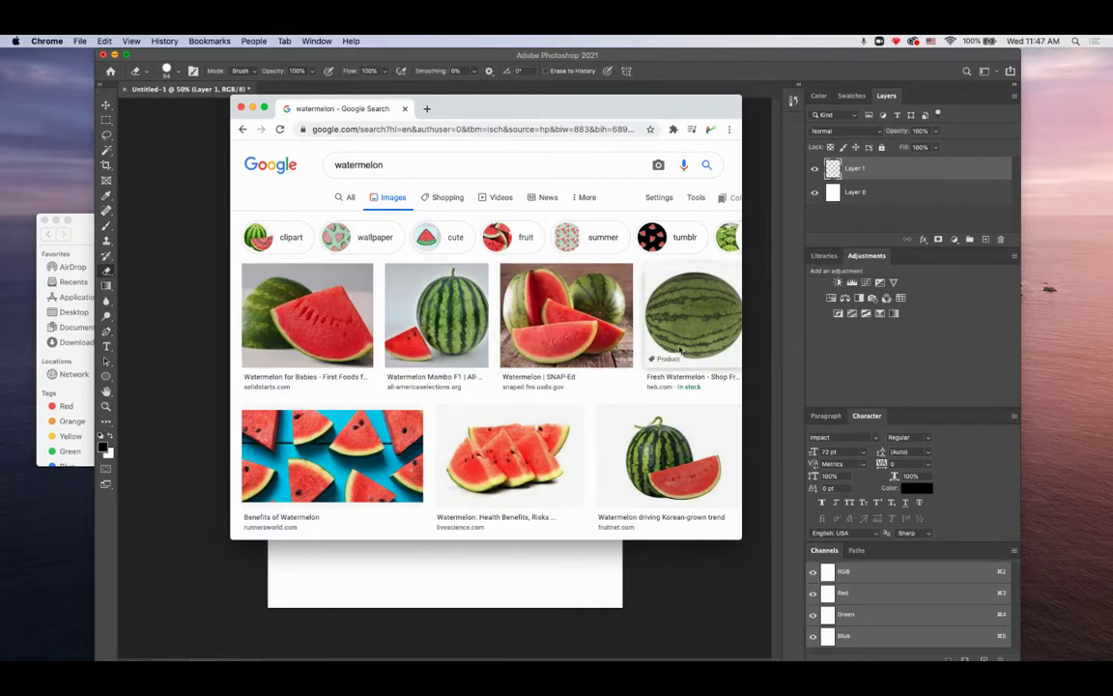
pyautogui.click(693, 314)
pyautogui.scroll(-4, 612, 385)
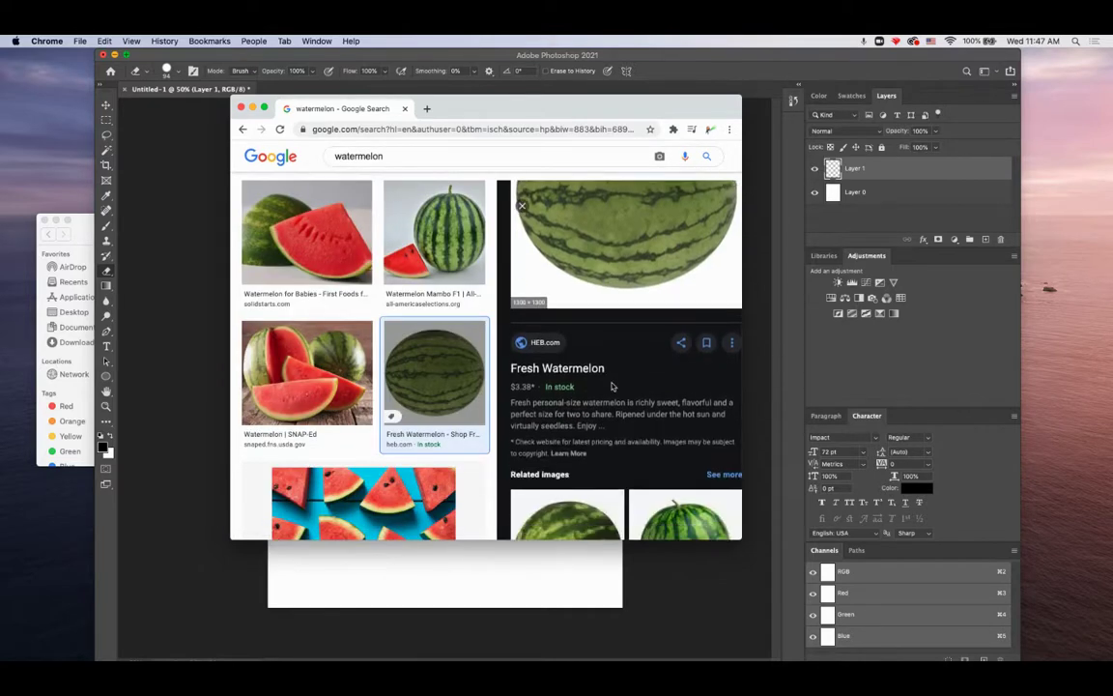
pyautogui.scroll(4, 612, 385)
pyautogui.click(454, 249)
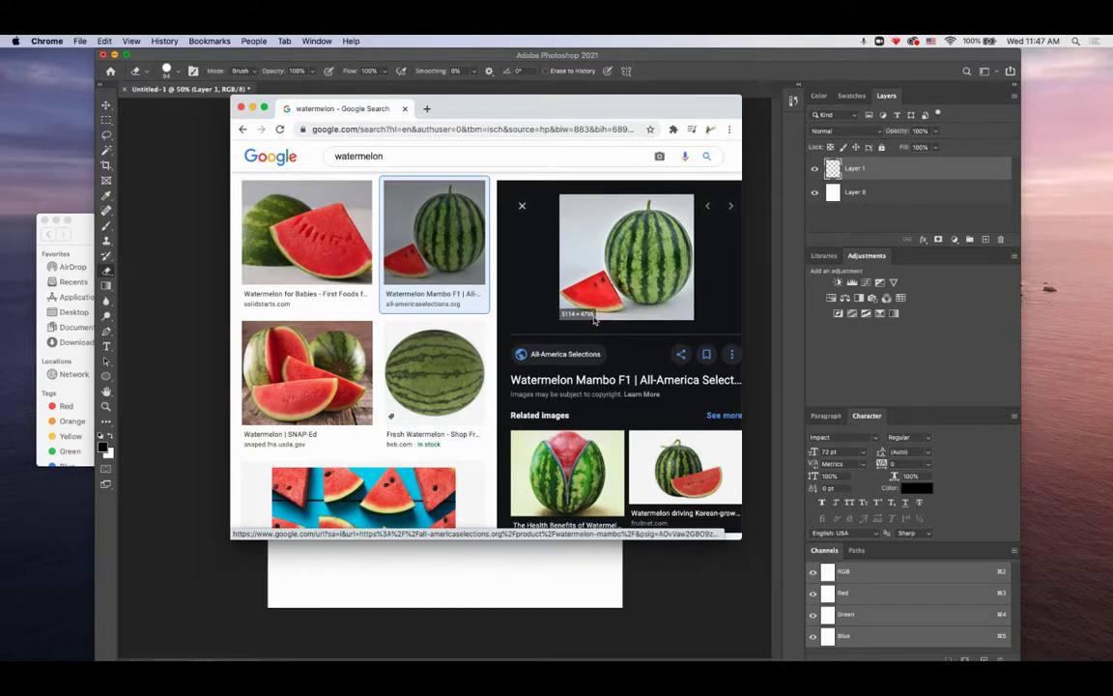
# Save the Watermelon Mambo preview image to disk as 'watermelon'.
pyautogui.rightClick(641, 273)
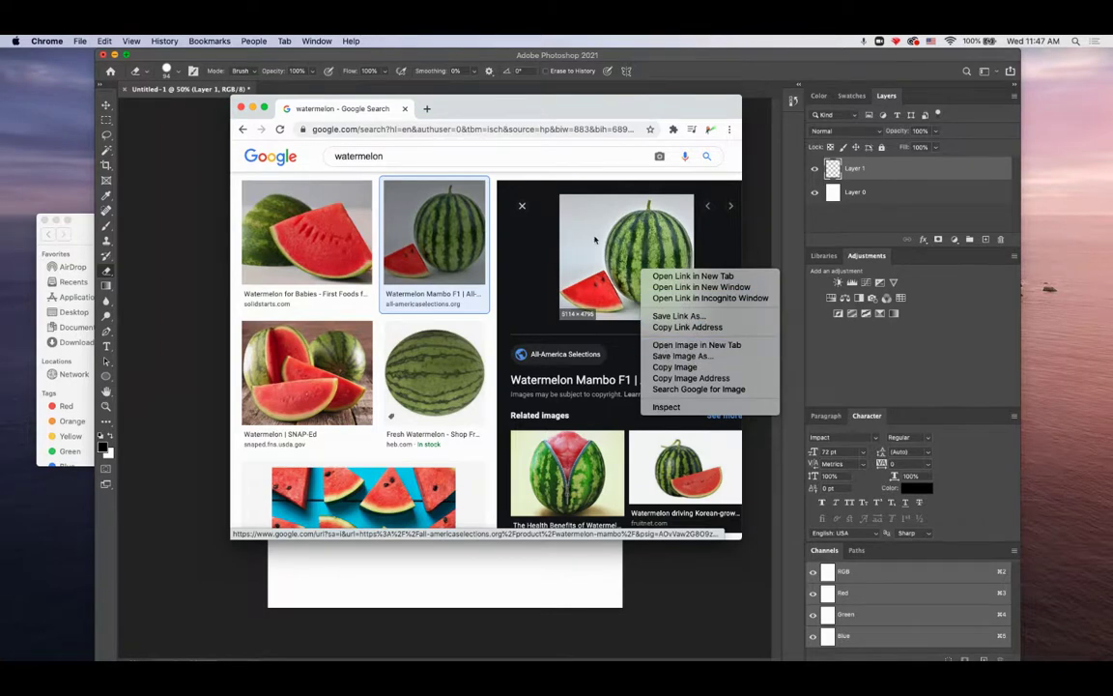
pyautogui.click(696, 357)
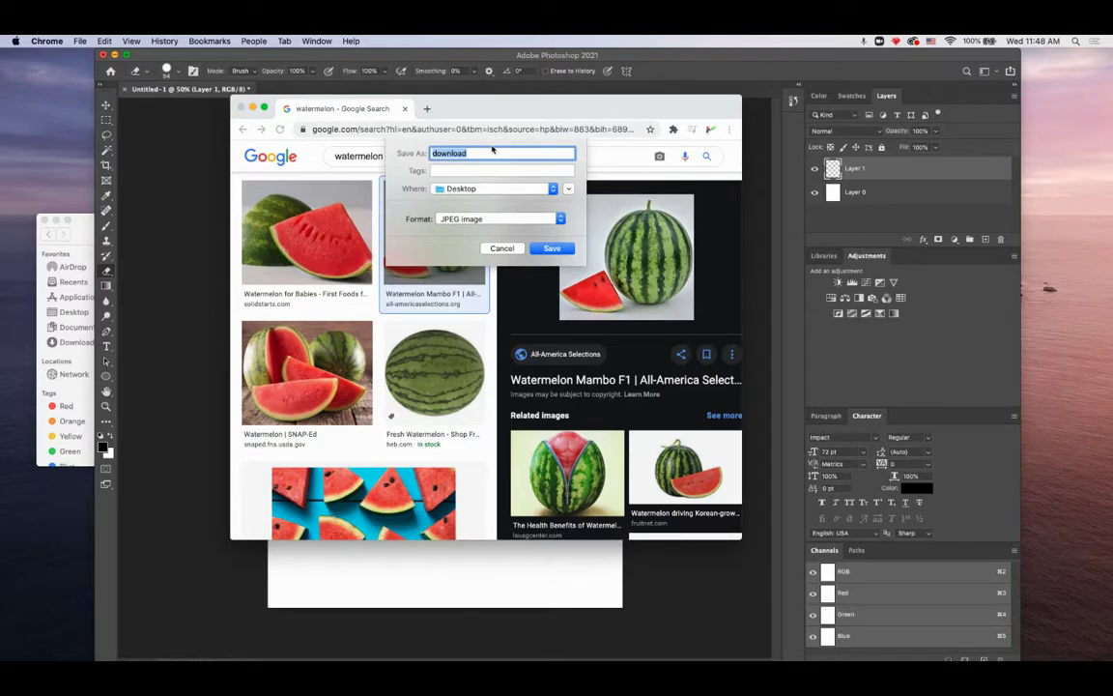
pyautogui.write('watermelon')
pyautogui.press('Return')
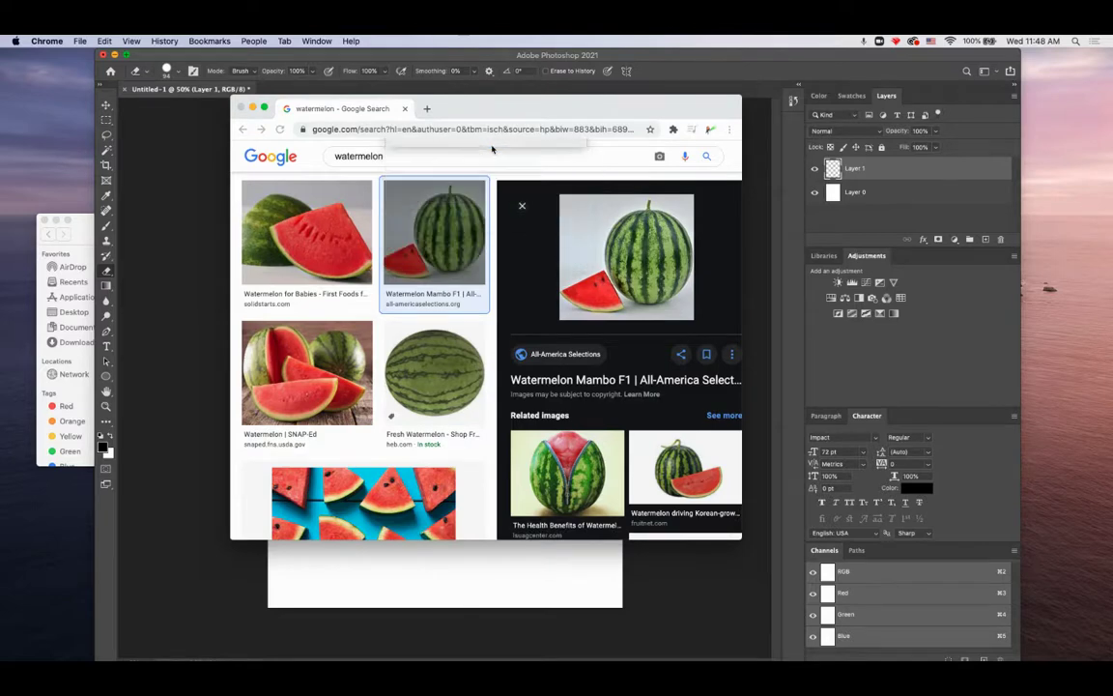
# View the downloaded watermelon.jpeg in Preview, close it, and return to Photoshop.
pyautogui.click(280, 525)
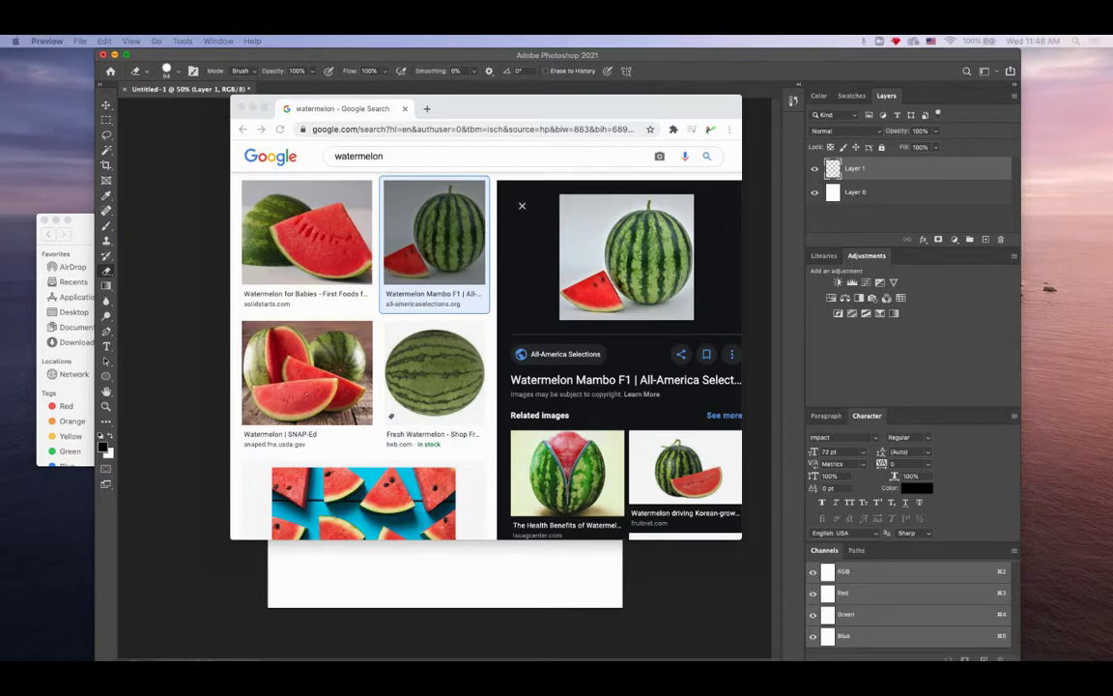
pyautogui.moveTo(315, 248); pyautogui.dragTo(433, 249)
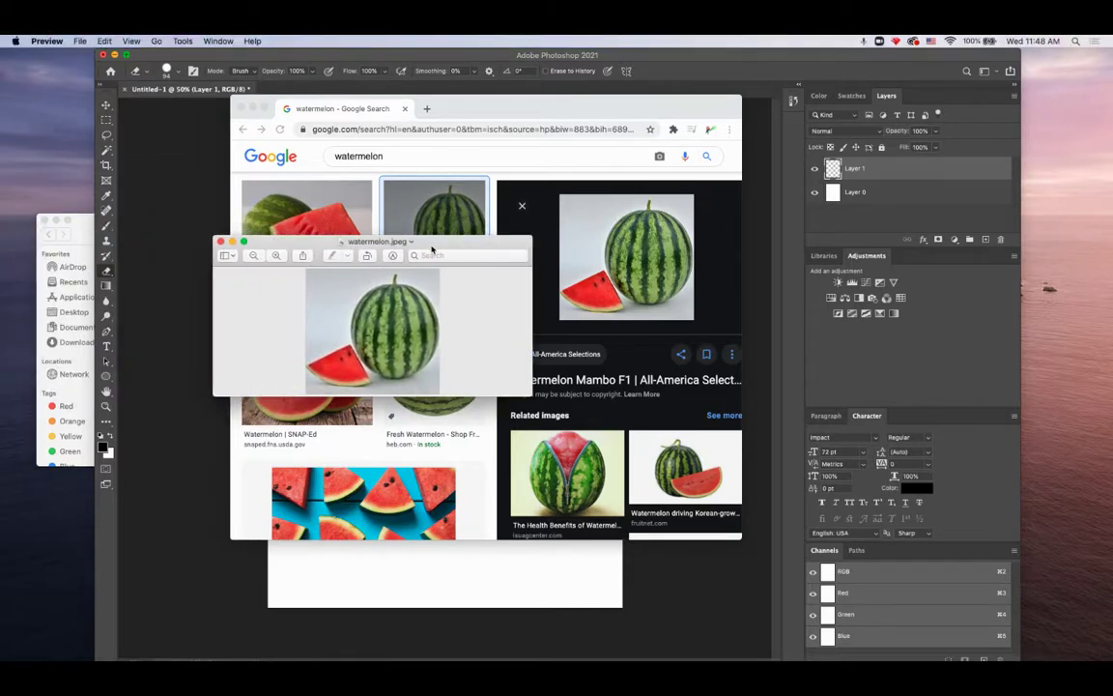
pyautogui.click(219, 241)
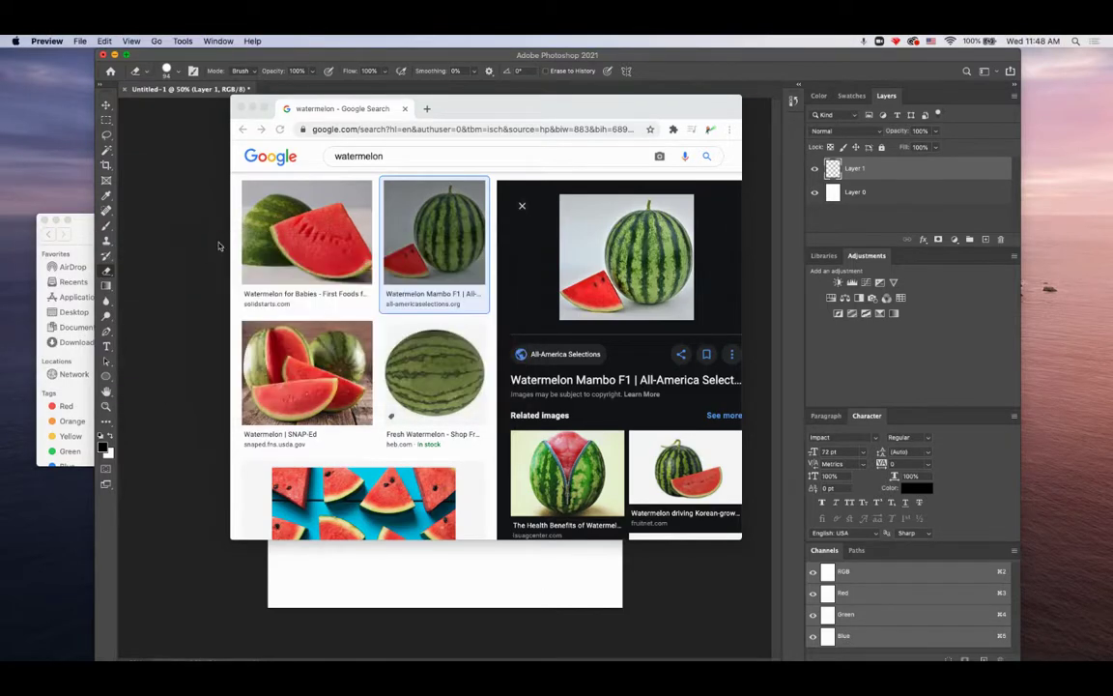
pyautogui.click(219, 246)
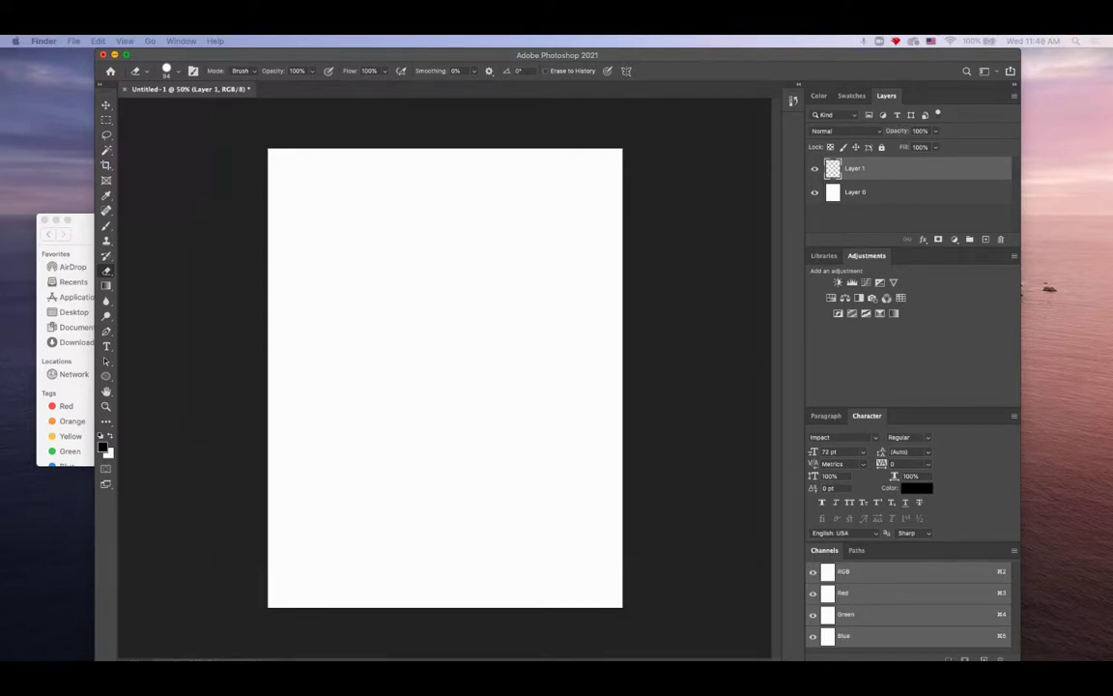
# Place watermelon.jpeg on the page as its own layer.
pyautogui.moveTo(290, 241); pyautogui.dragTo(240, 262)
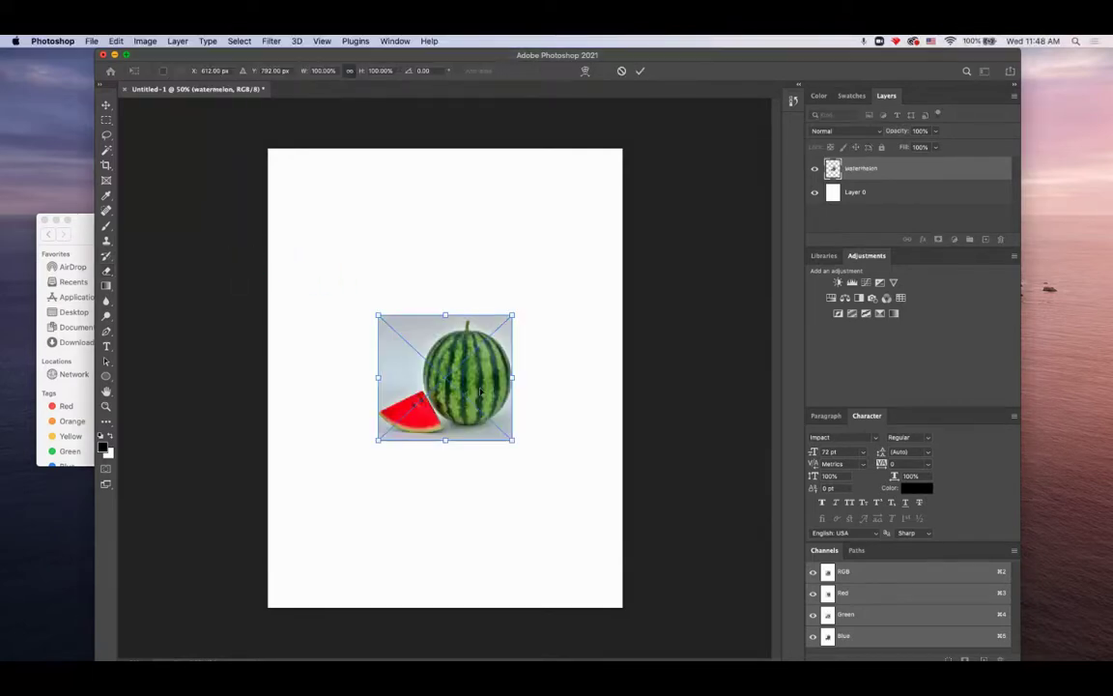
pyautogui.press('Return')
pyautogui.press('e')
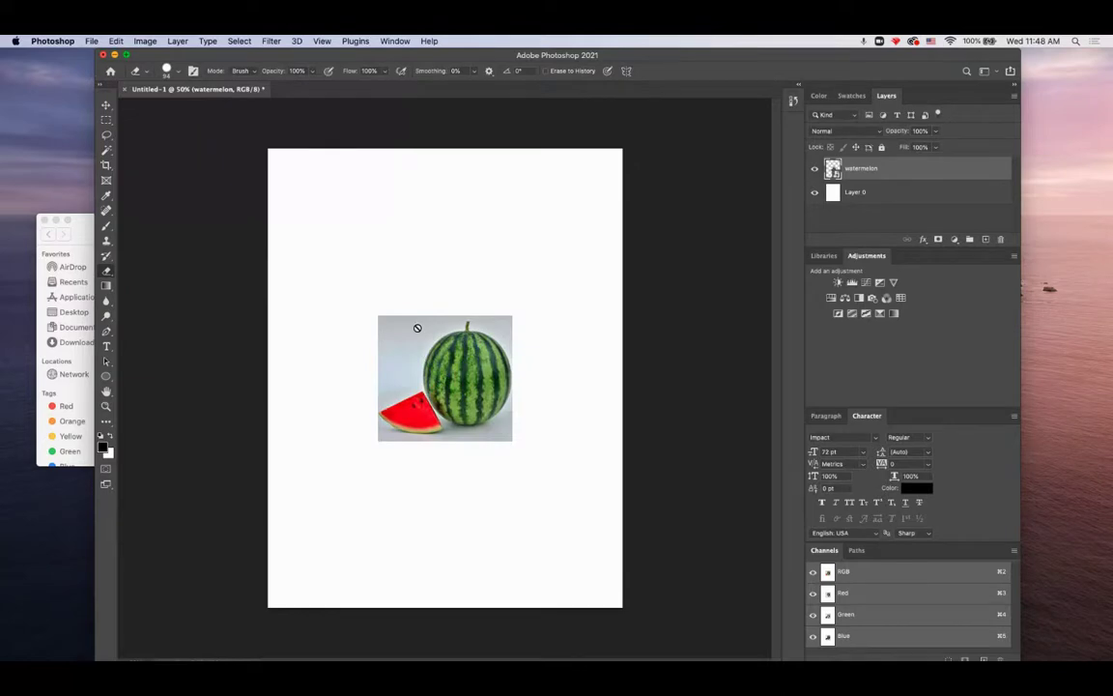
# Scale the watermelon layer up to about 276%.
pyautogui.press('super+t')
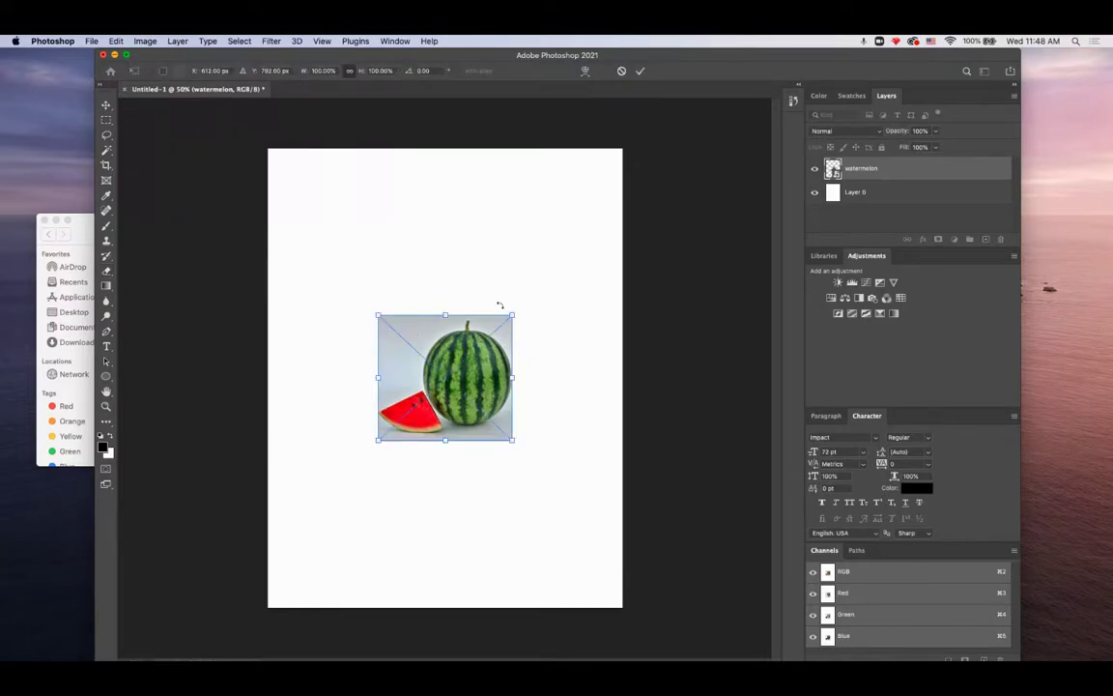
pyautogui.moveTo(511, 312); pyautogui.dragTo(748, 93)
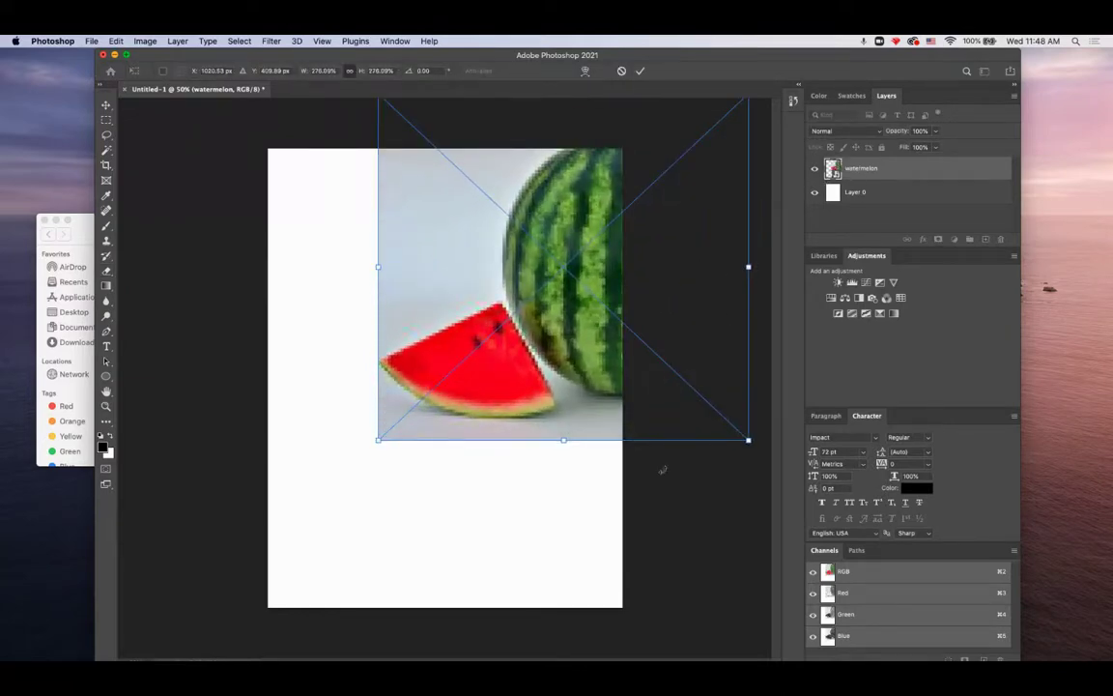
pyautogui.press('Return')
pyautogui.press('e')
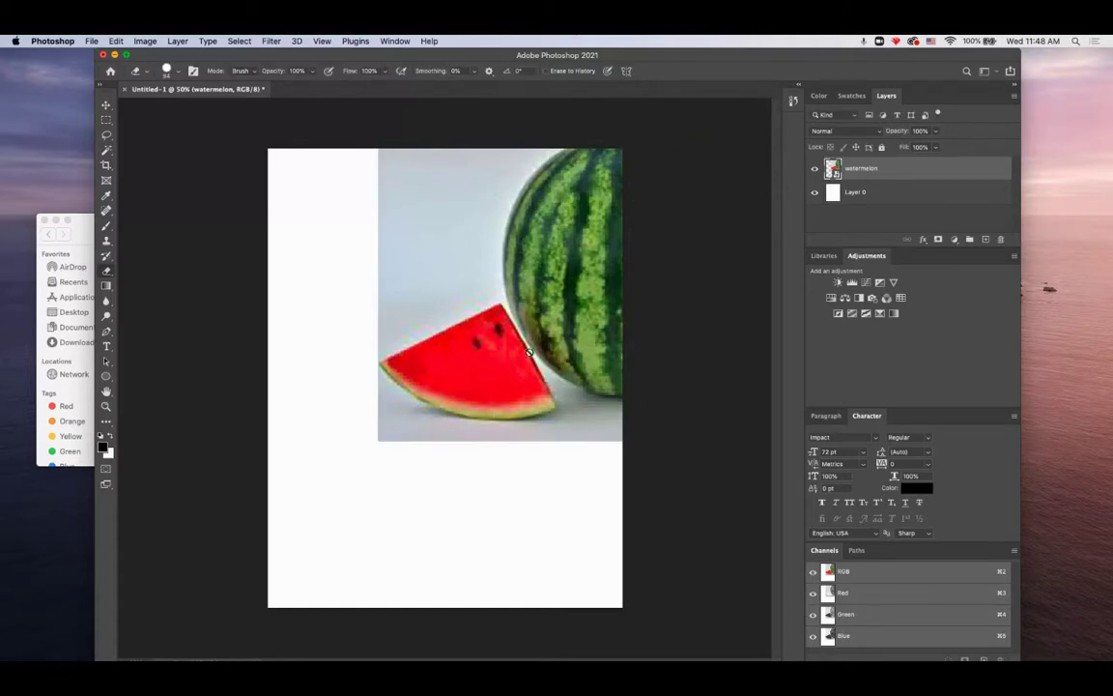
# Undo the watermelon scaling and placement, then go back to the Chrome results.
pyautogui.press('super+z')
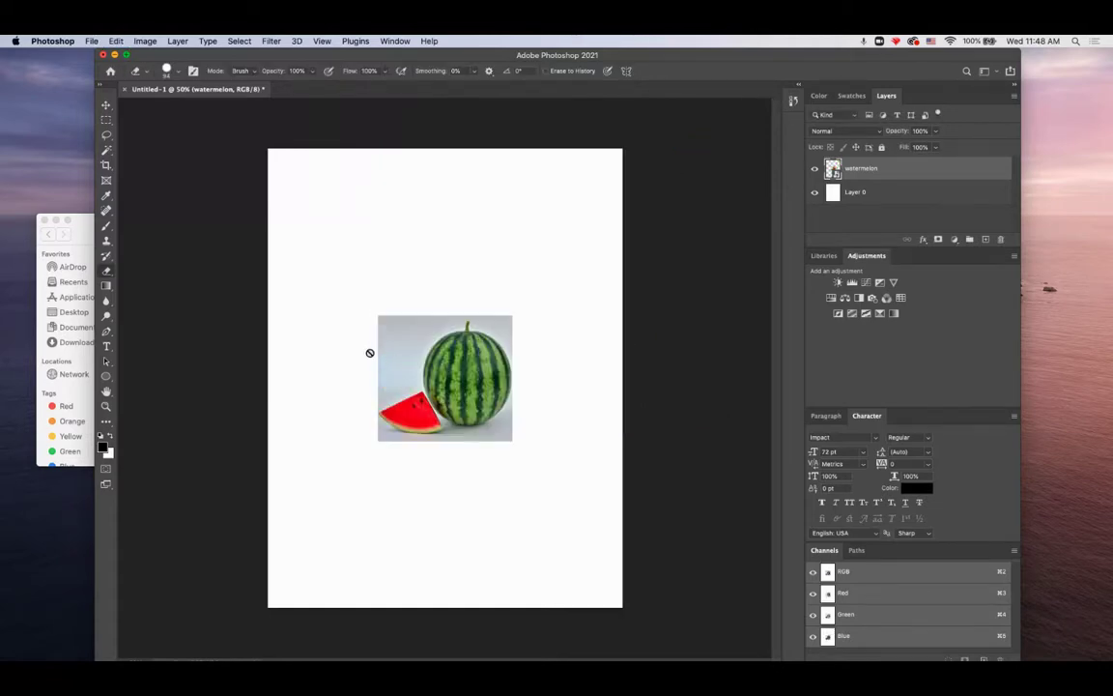
pyautogui.press('super+z')
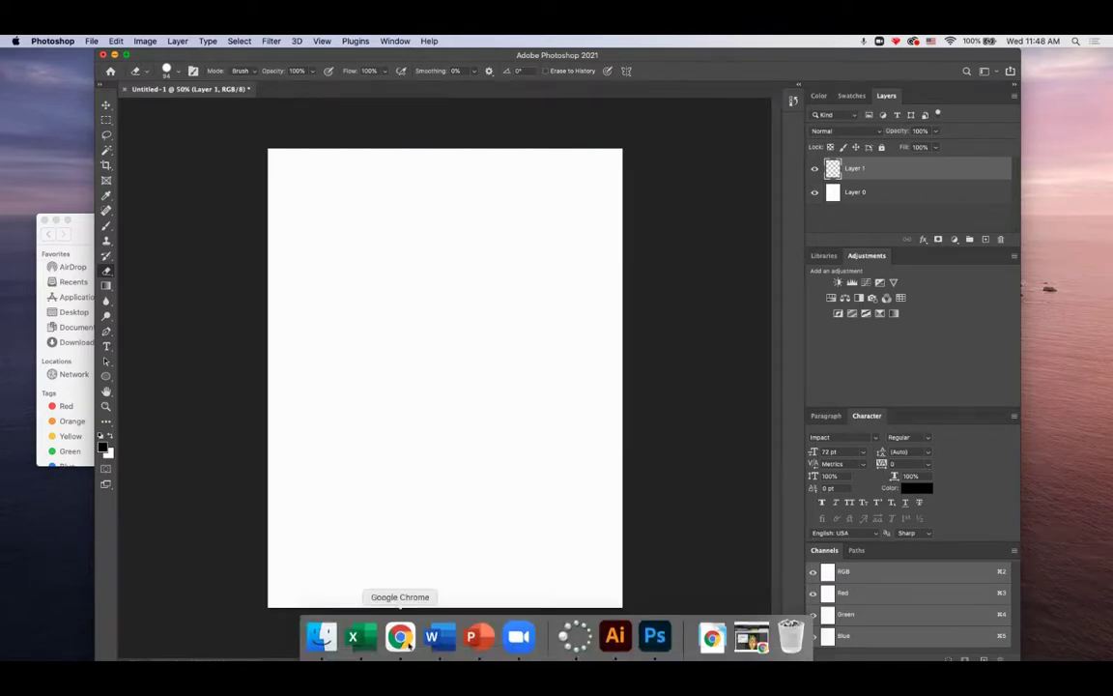
pyautogui.click(400, 635)
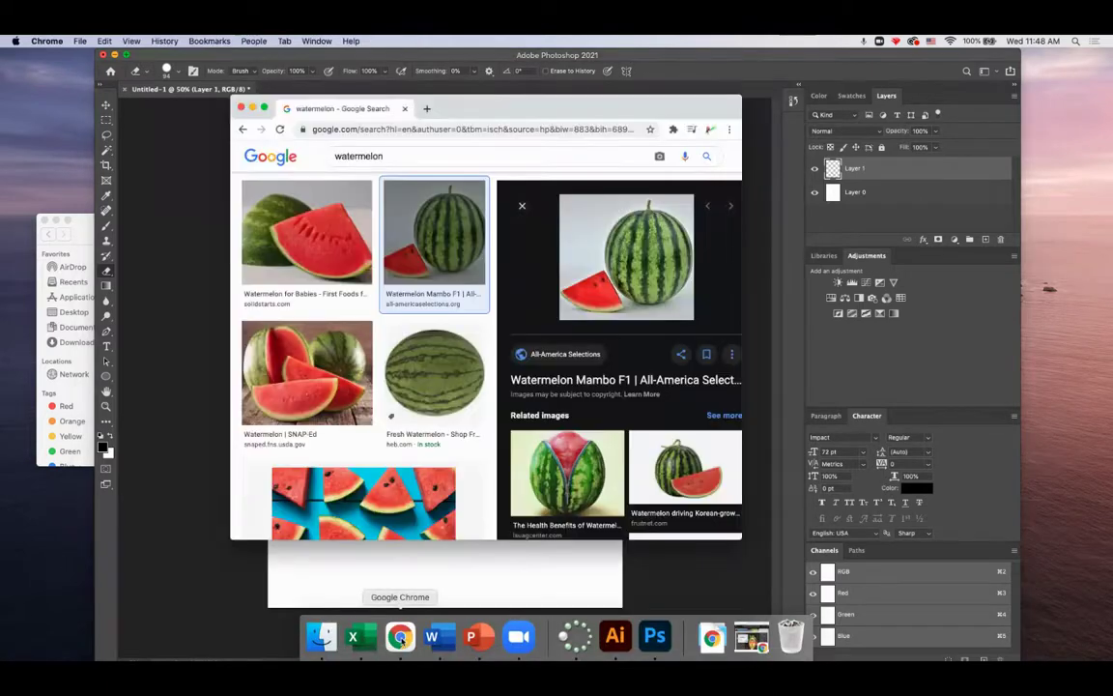
# Open the Watermelon Mambo image address in a new tab, revealing 232×217, then close it.
pyautogui.rightClick(624, 303)
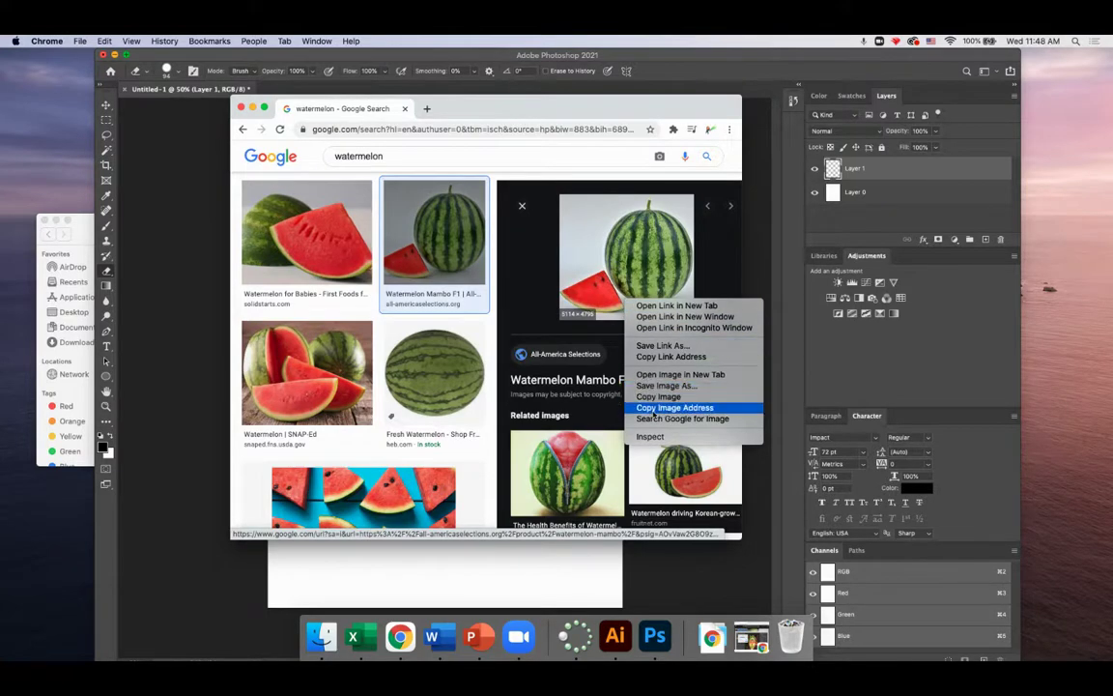
pyautogui.click(654, 410)
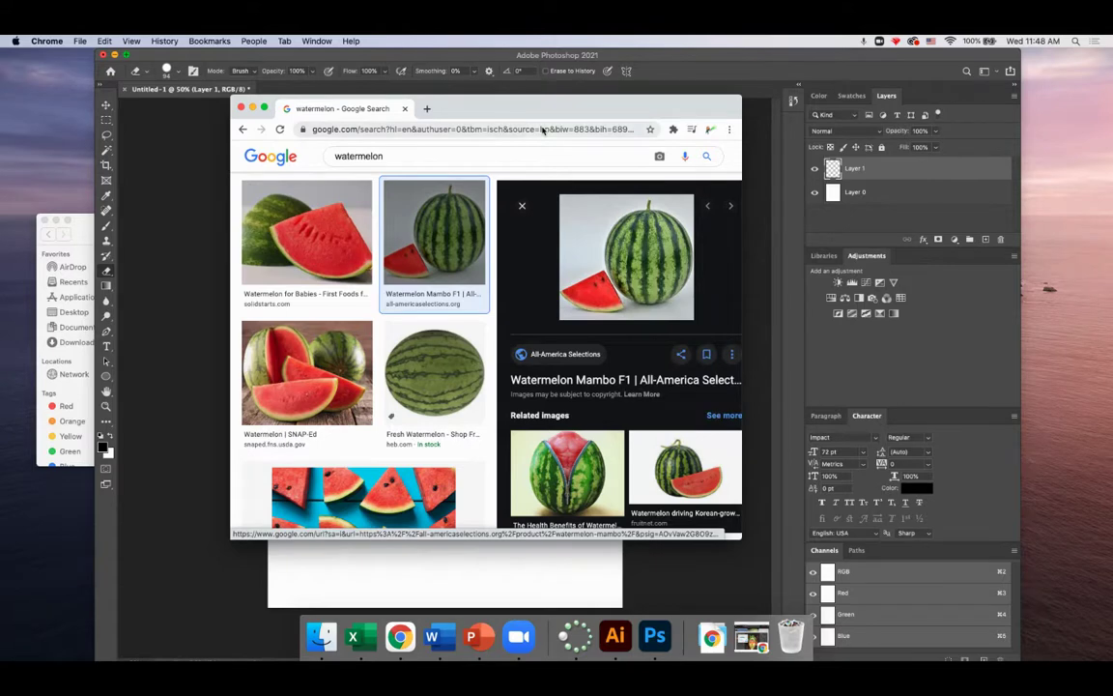
pyautogui.click(426, 108)
pyautogui.press('super+v')
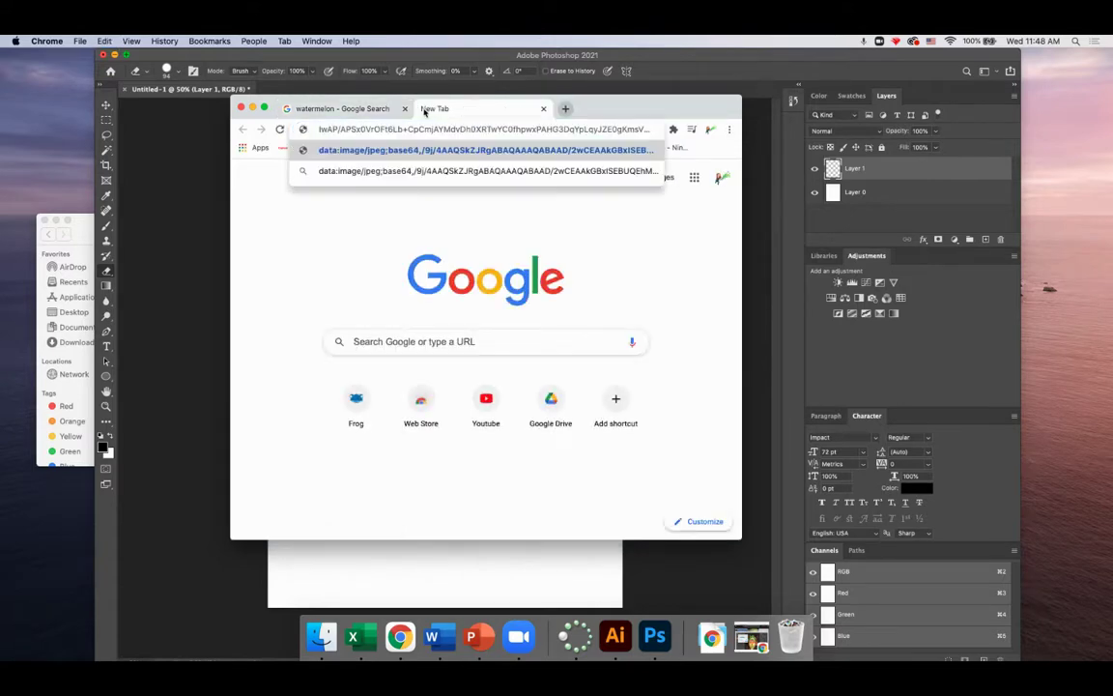
pyautogui.press('Return')
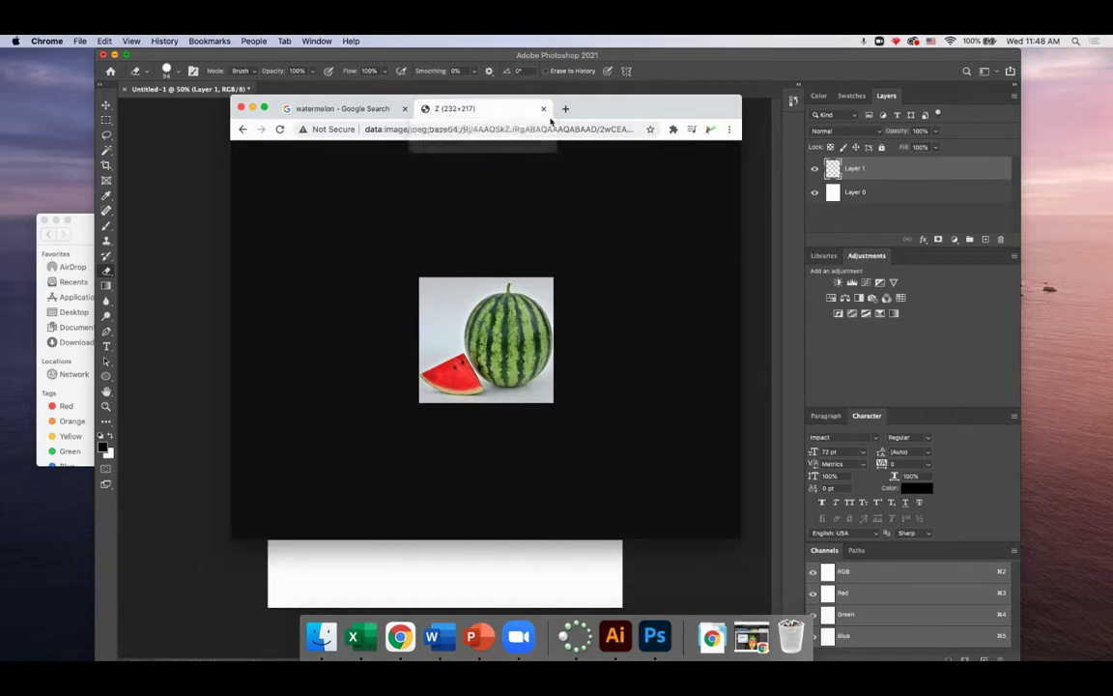
pyautogui.press('super+w')
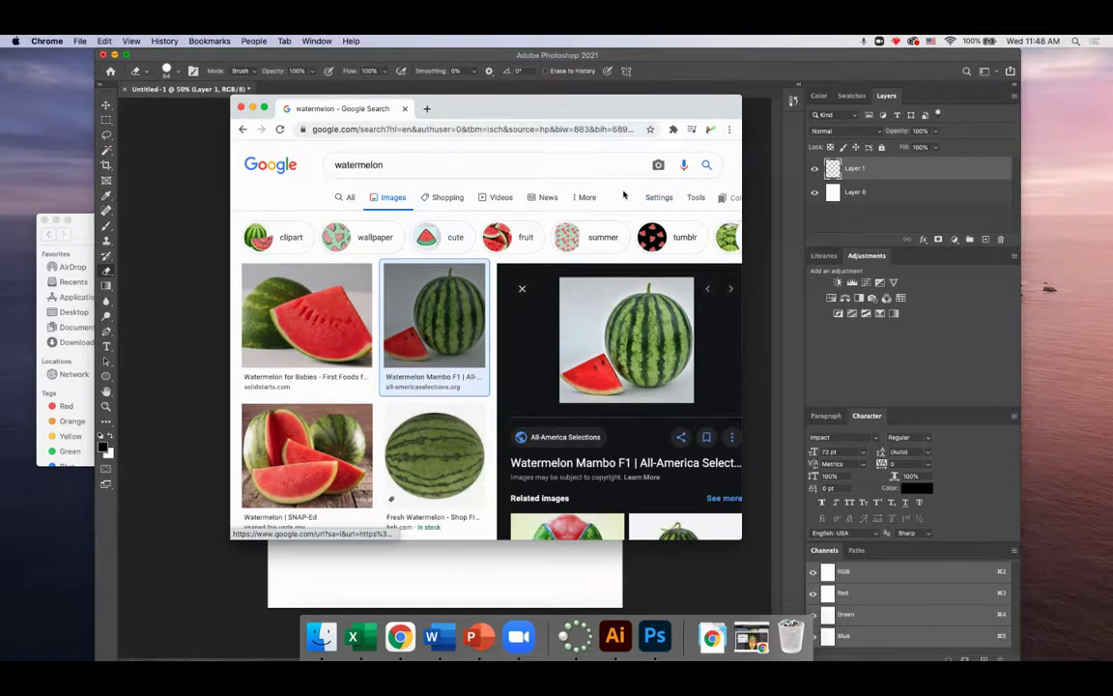
# Filter the watermelon image results to Large images.
pyautogui.click(660, 198)
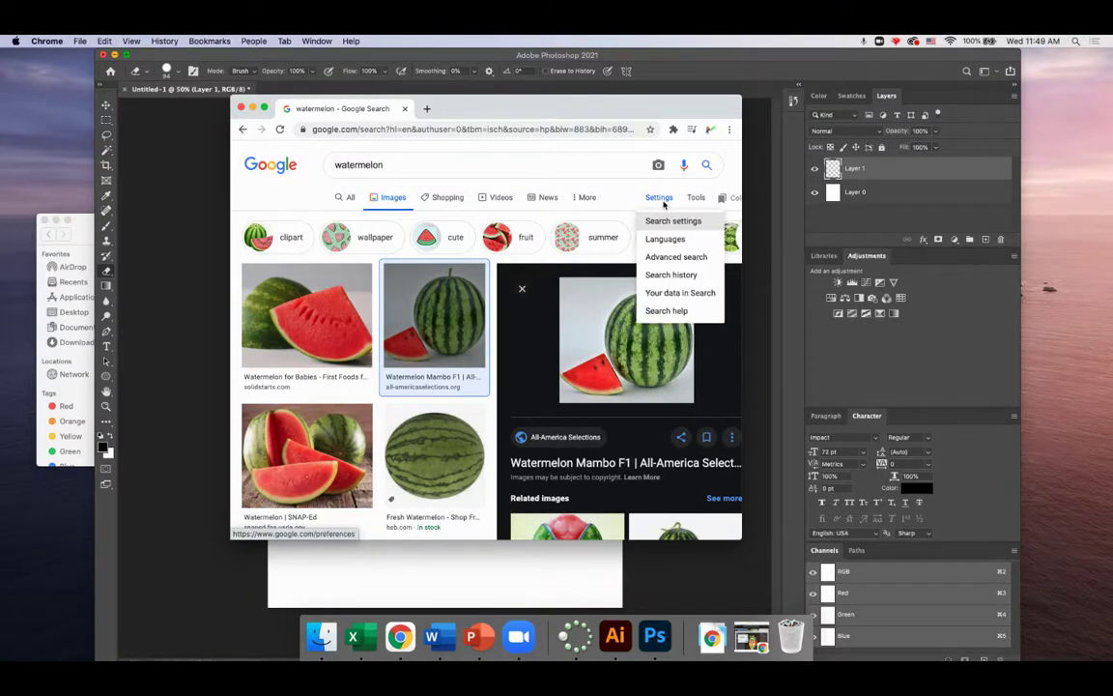
pyautogui.click(696, 199)
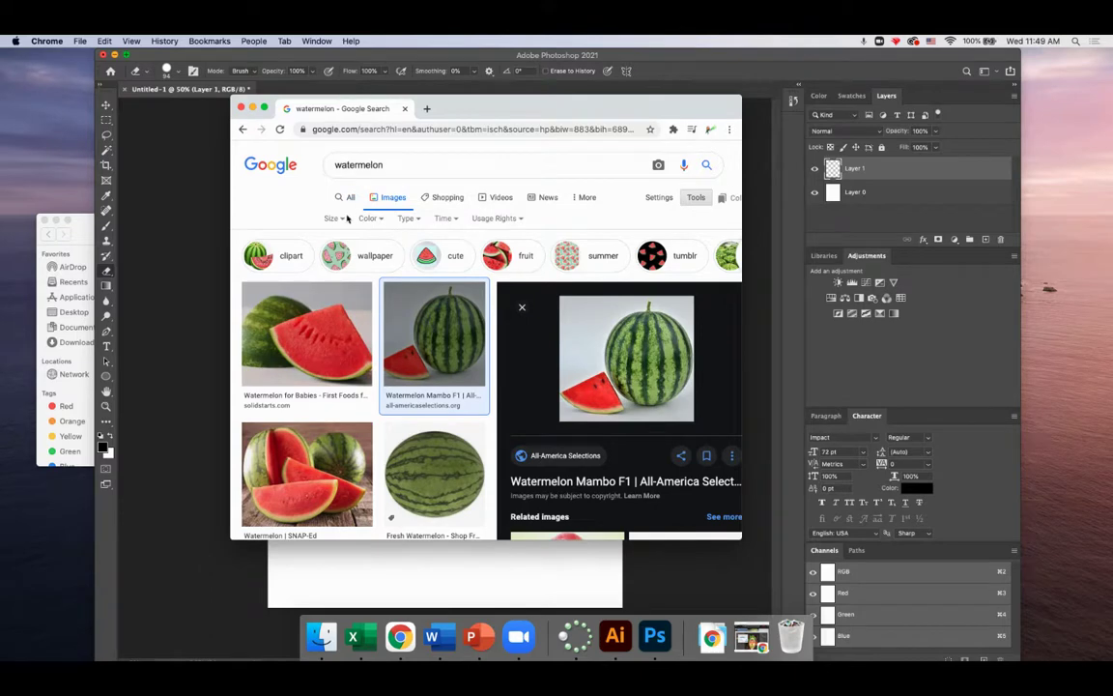
pyautogui.click(344, 218)
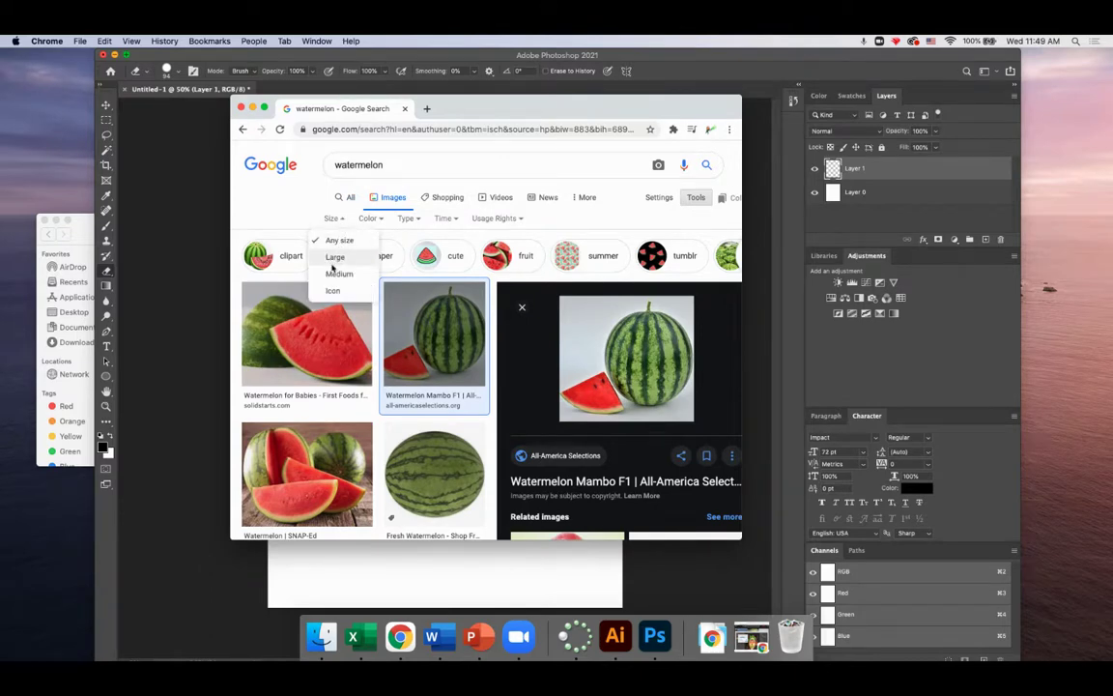
pyautogui.click(334, 258)
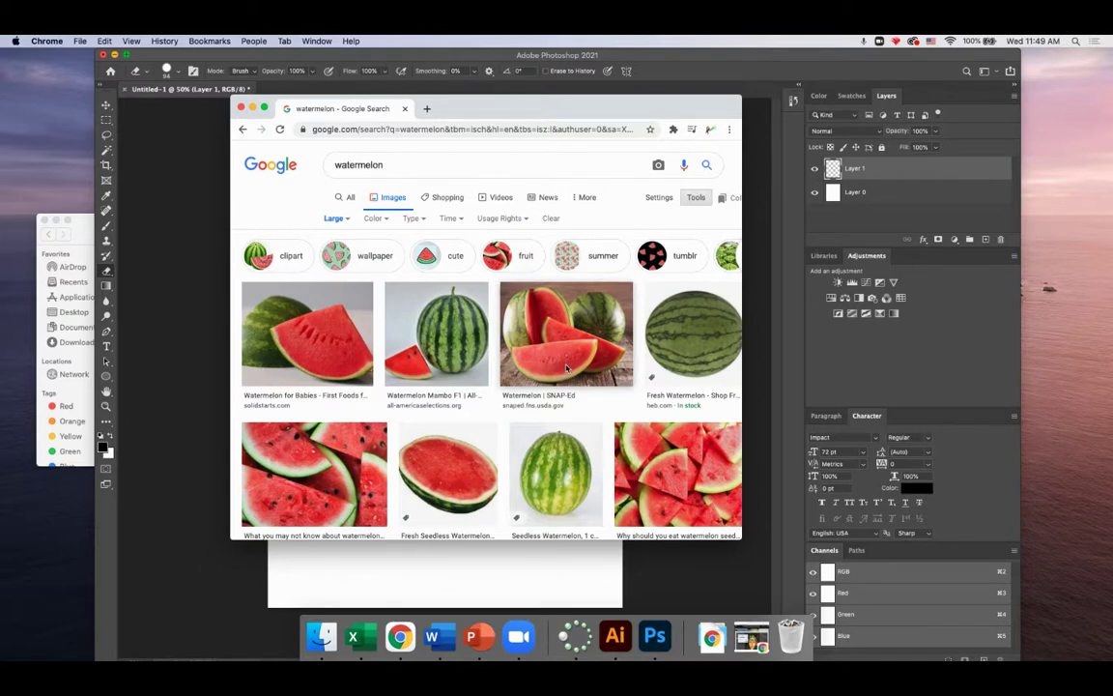
# Preview the Mini Seedless Watermelon image, then the 1300 × 1300 Fresh Watermelon image.
pyautogui.scroll(-3, 571, 358)
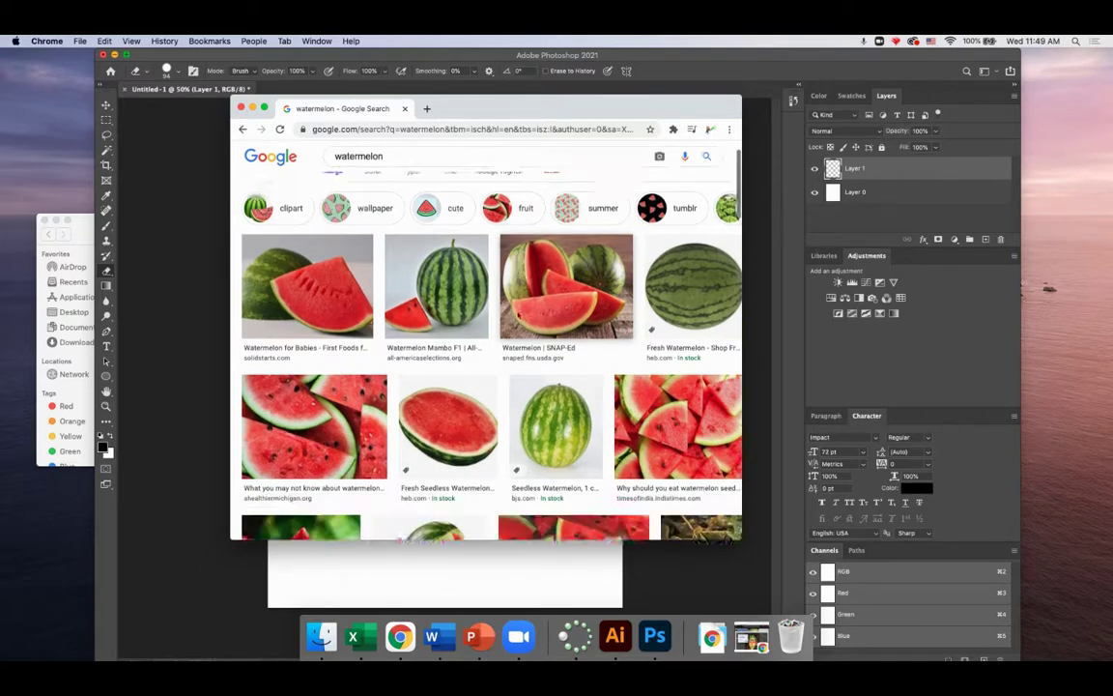
pyautogui.scroll(-2, 515, 301)
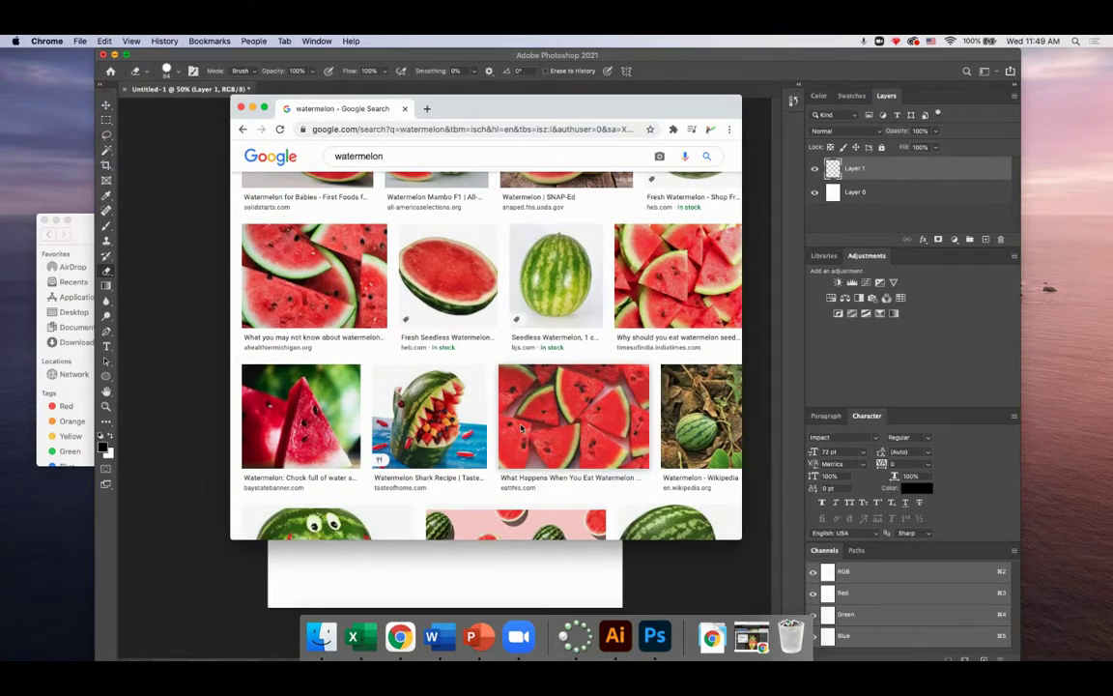
pyautogui.scroll(-9, 521, 428)
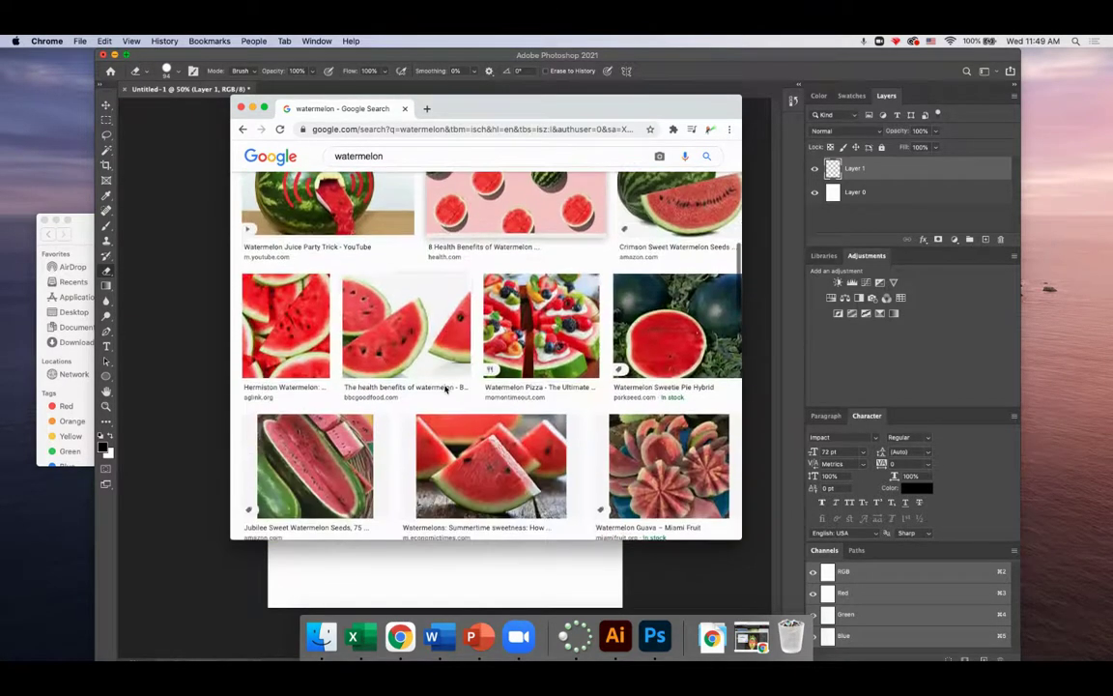
pyautogui.scroll(-15, 445, 387)
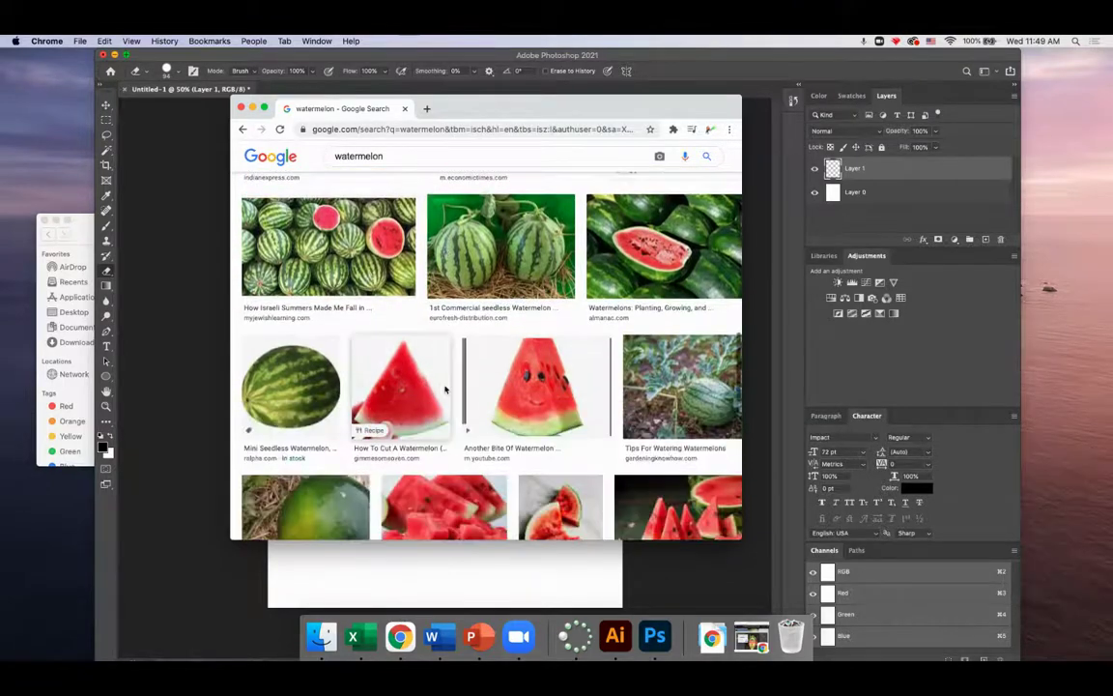
pyautogui.click(271, 353)
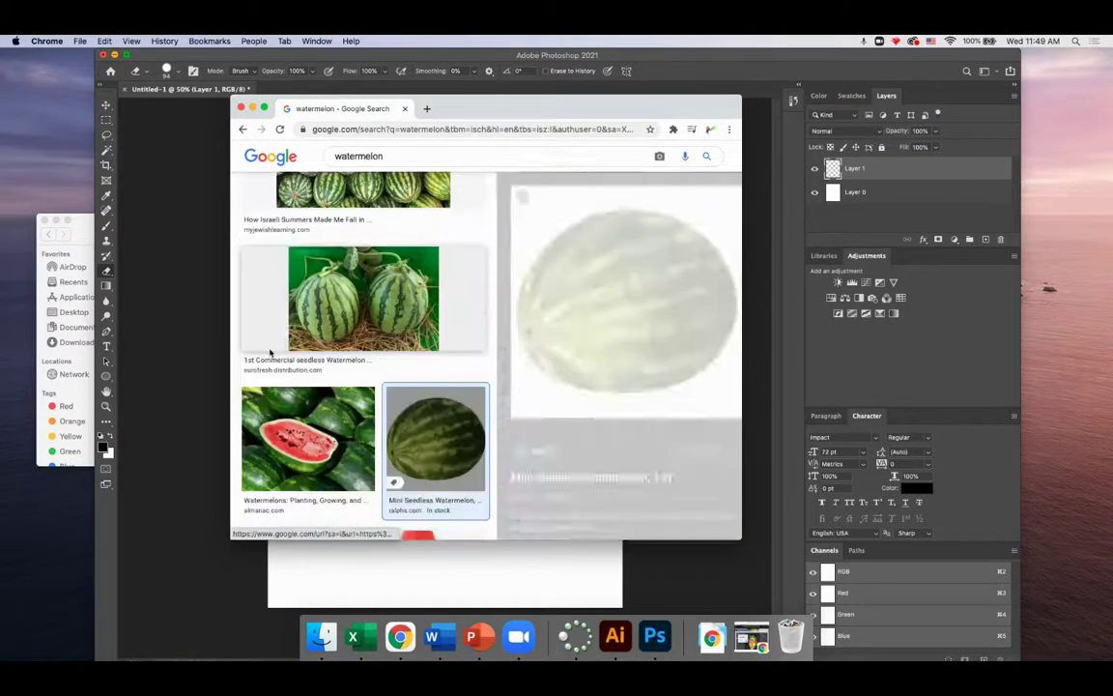
pyautogui.scroll(-5, 271, 353)
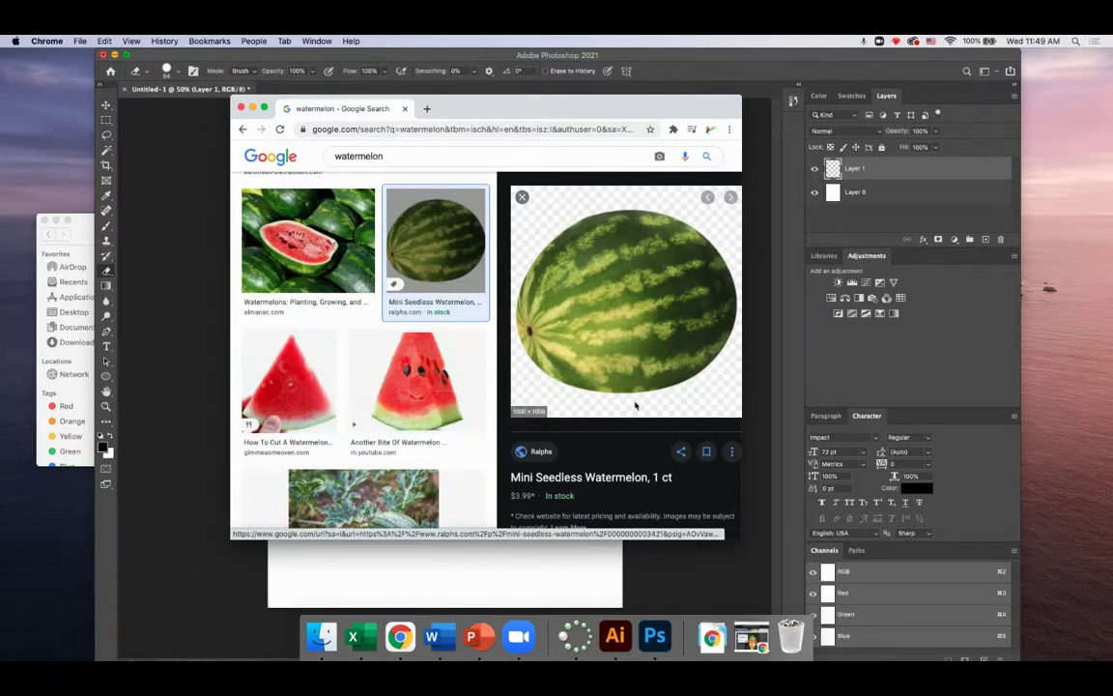
pyautogui.scroll(-10, 455, 359)
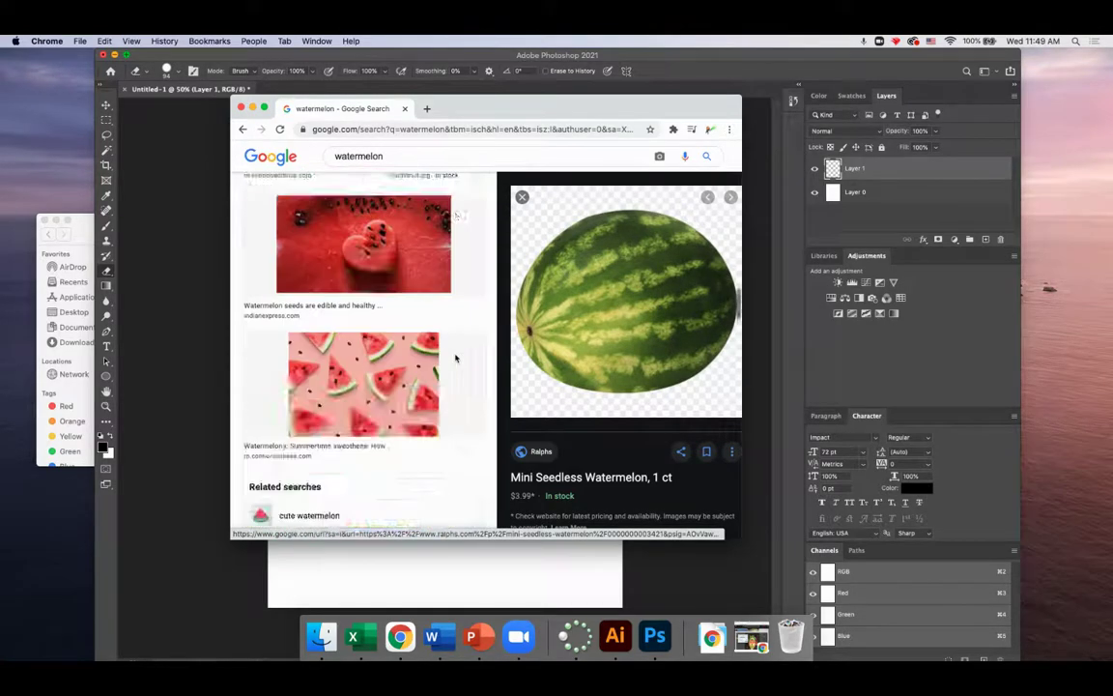
pyautogui.scroll(15, 455, 359)
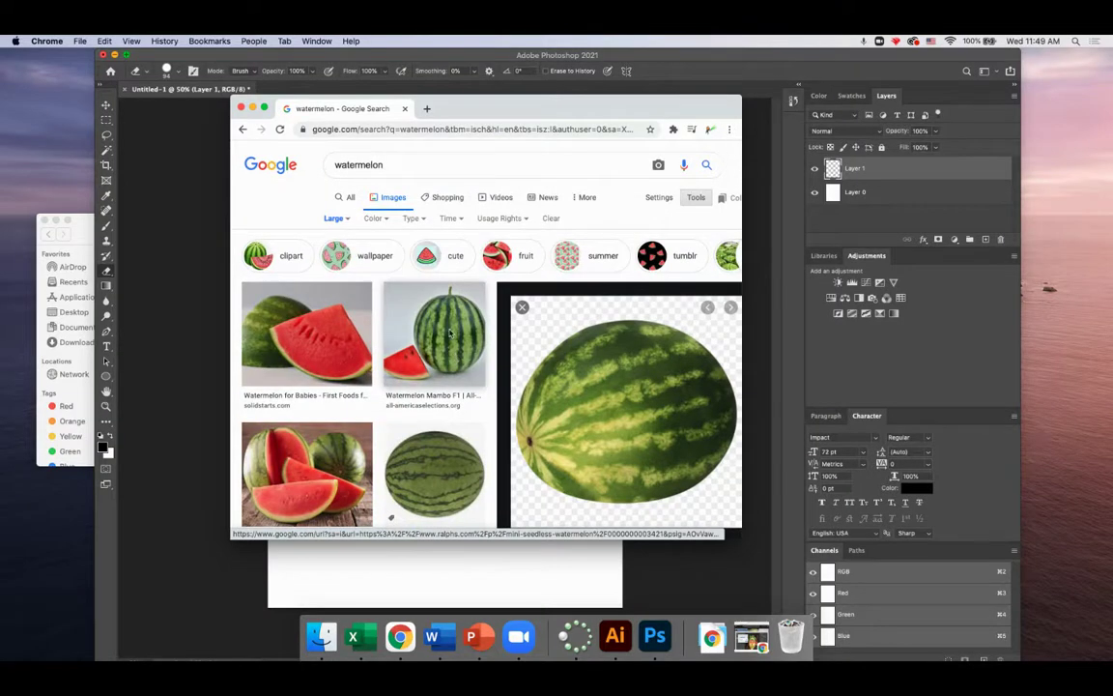
pyautogui.click(434, 472)
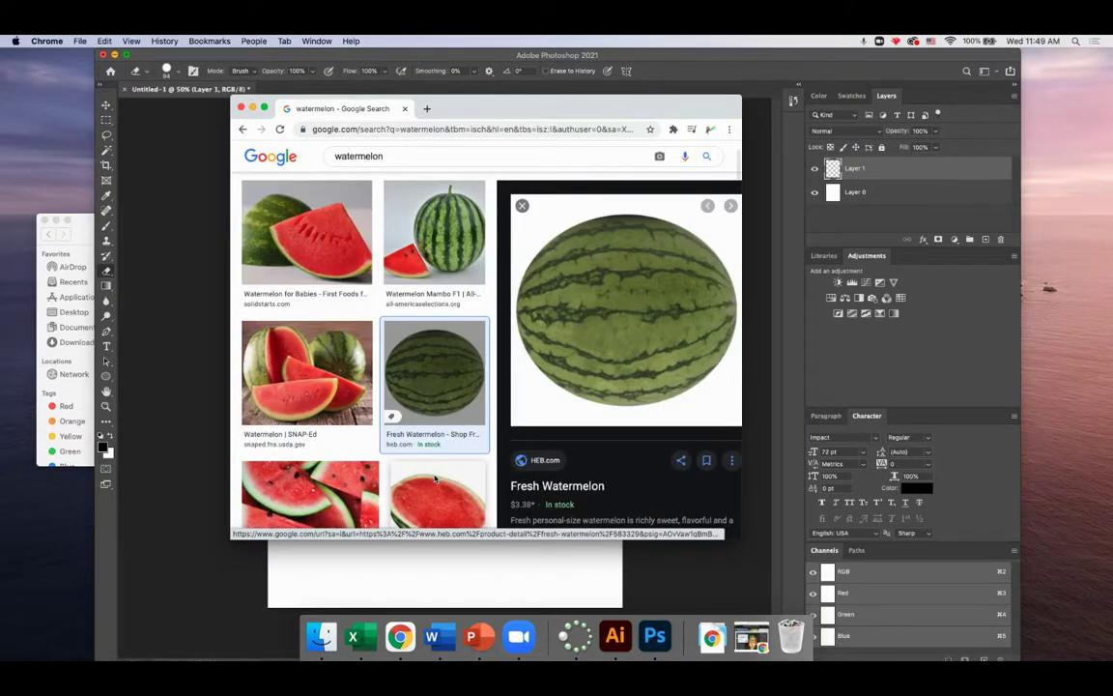
# Open the full-size 1300 × 1300 Fresh Watermelon image in a new tab.
pyautogui.rightClick(621, 323)
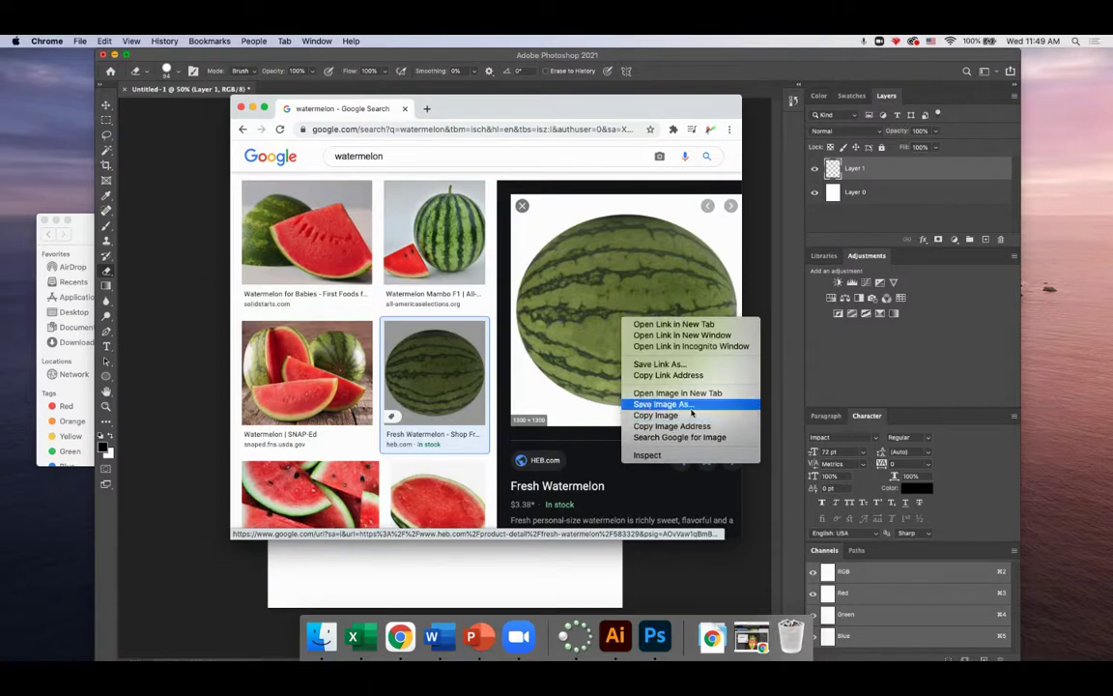
pyautogui.press('Escape')
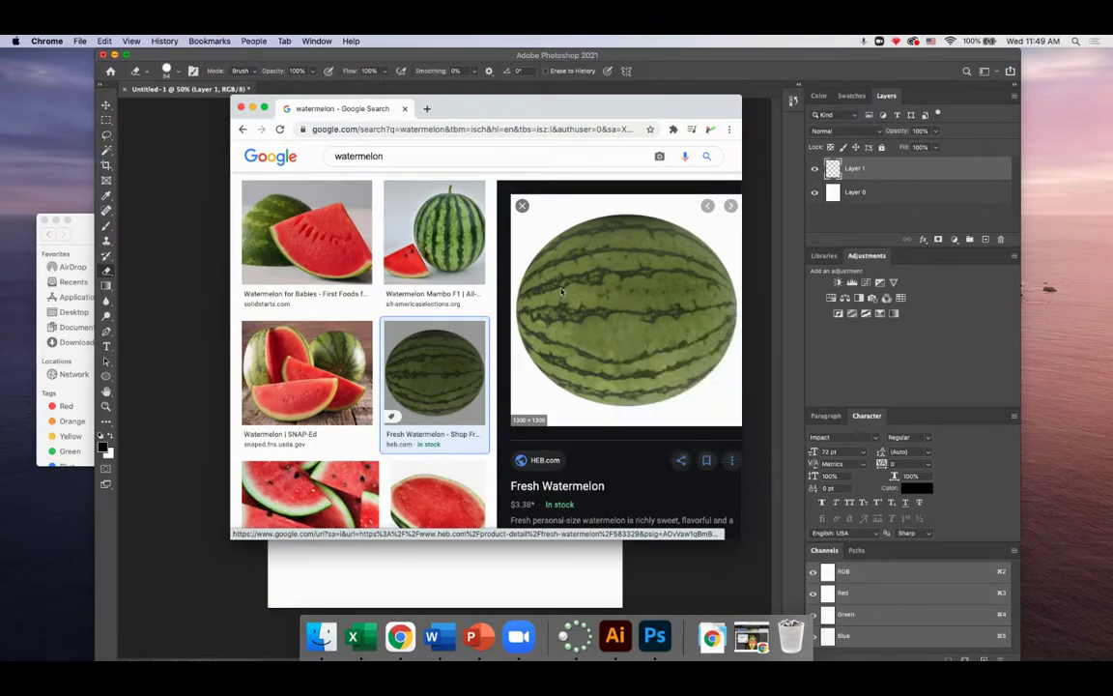
pyautogui.click(426, 108)
pyautogui.write('https://images.heb.com/is/image/HEBGrocery/000583329')
pyautogui.press('Return')
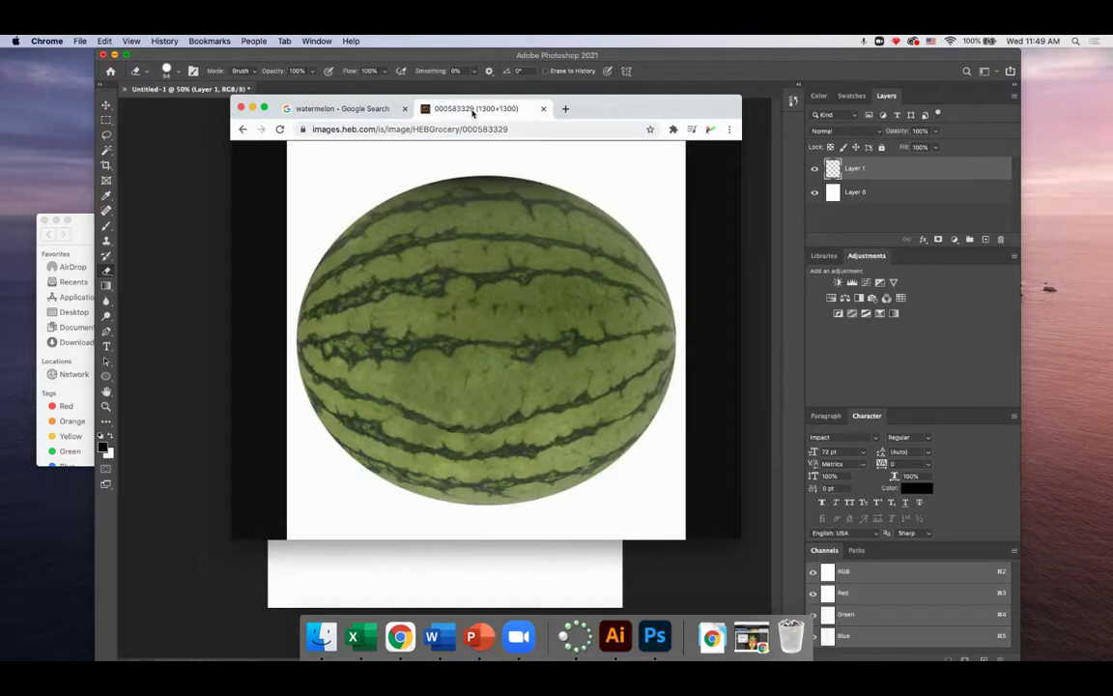
pyautogui.click(480, 259)
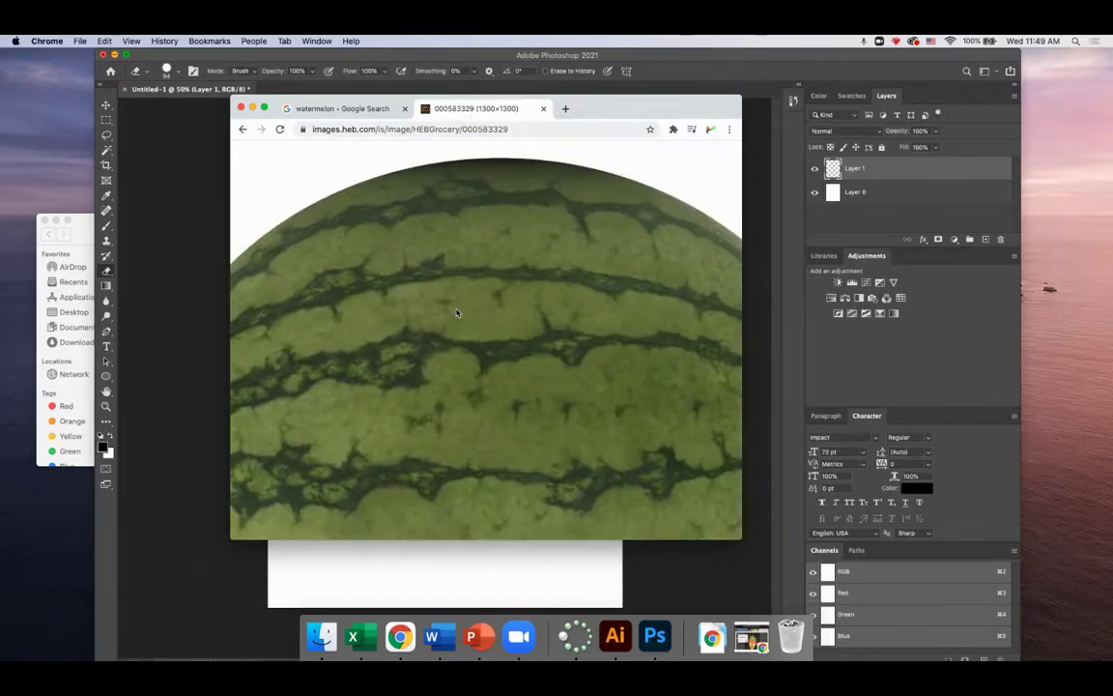
# Save it as watermelon, replacing the old watermelon.jpeg, and minimize Chrome.
pyautogui.rightClick(410, 279)
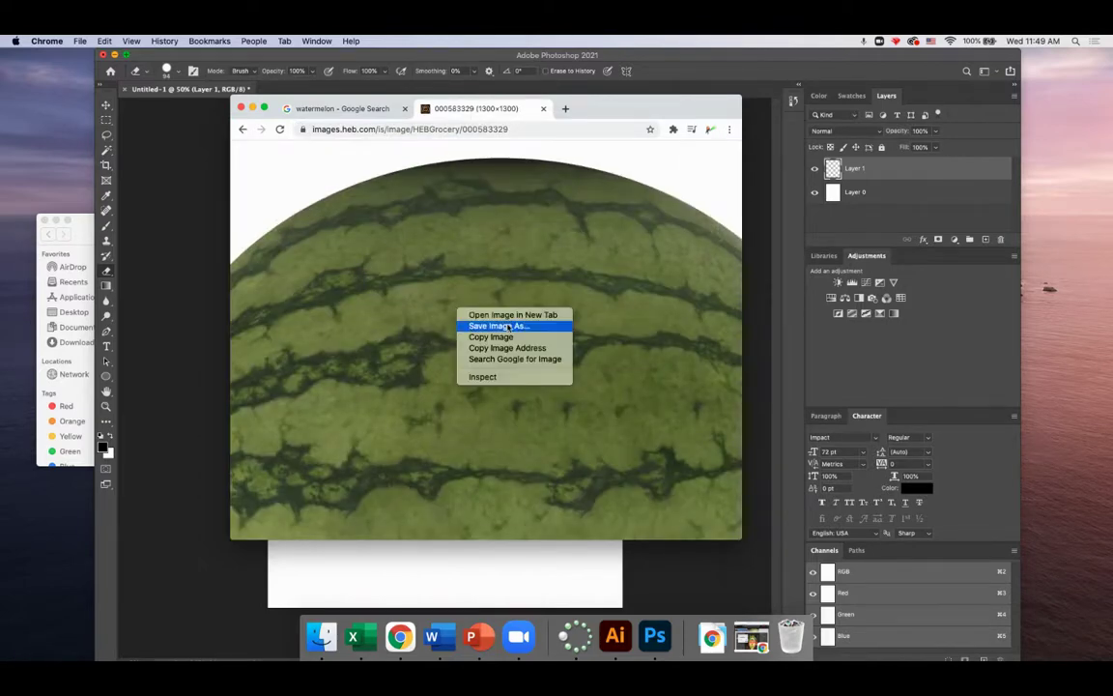
pyautogui.click(471, 294)
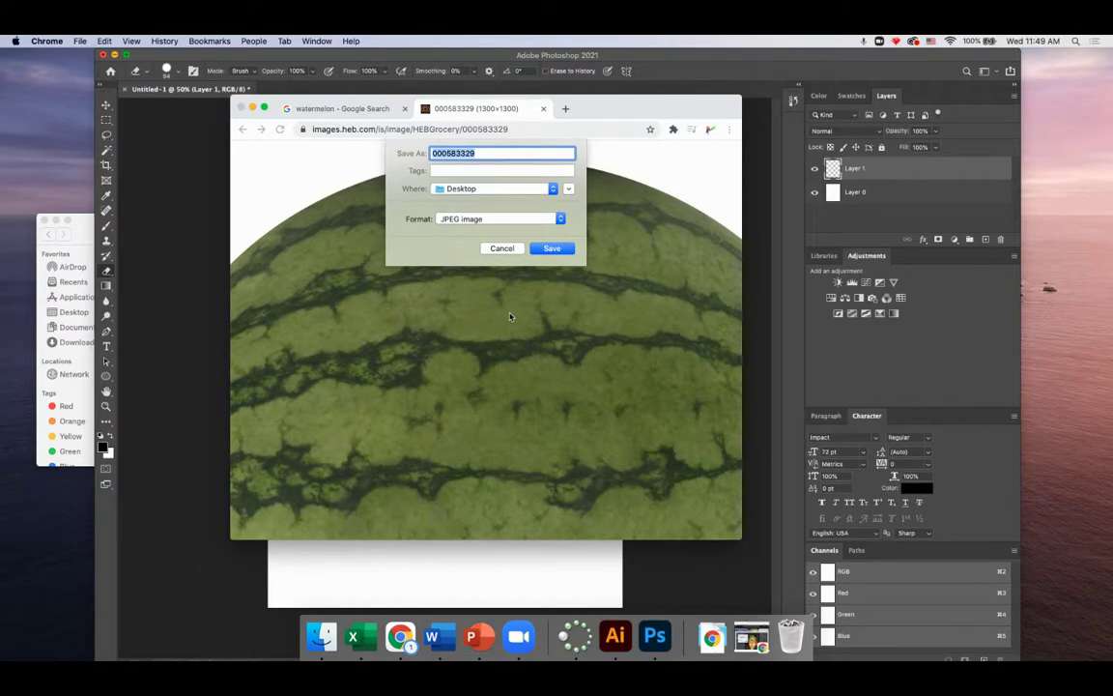
pyautogui.write('watermelon')
pyautogui.press('Return')
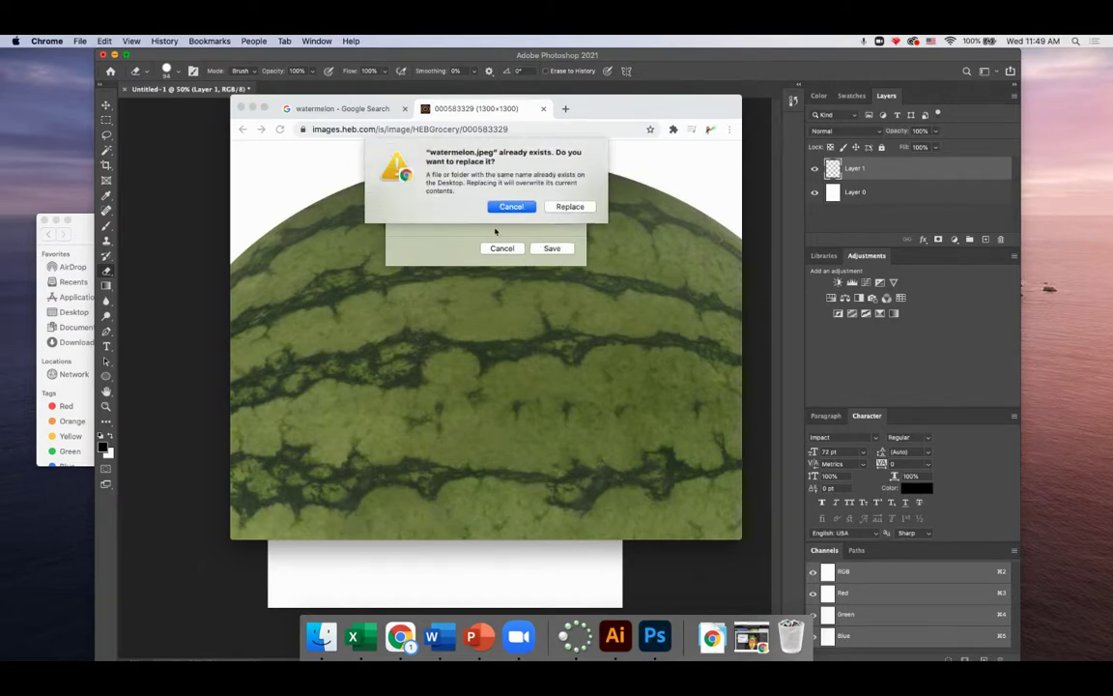
pyautogui.click(570, 206)
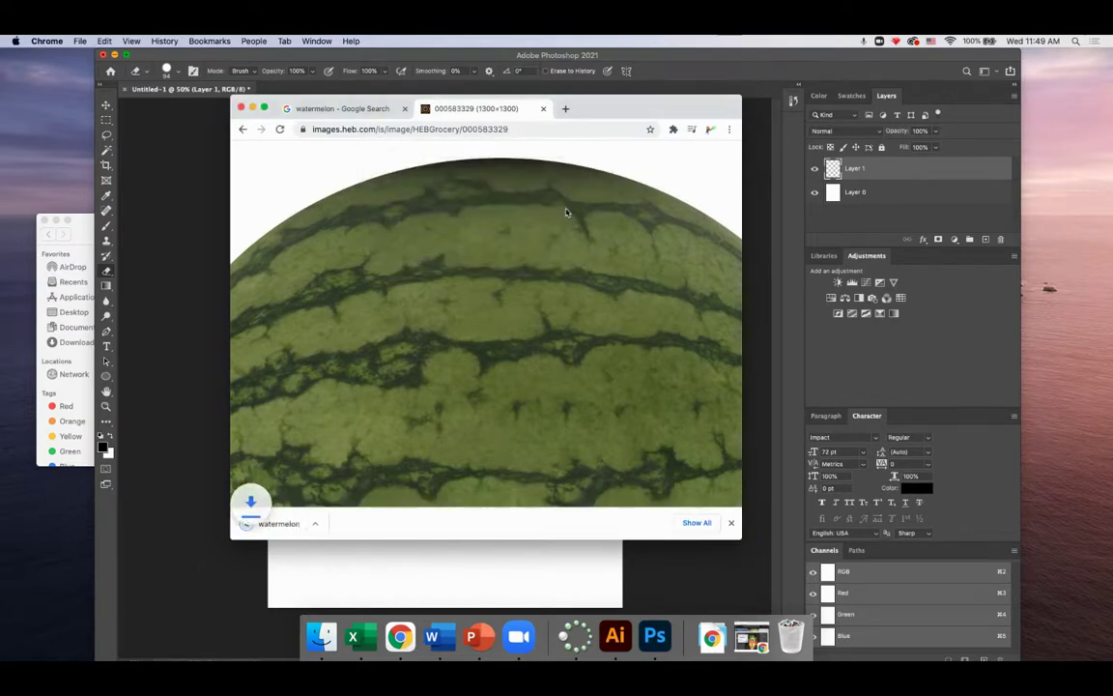
pyautogui.click(253, 107)
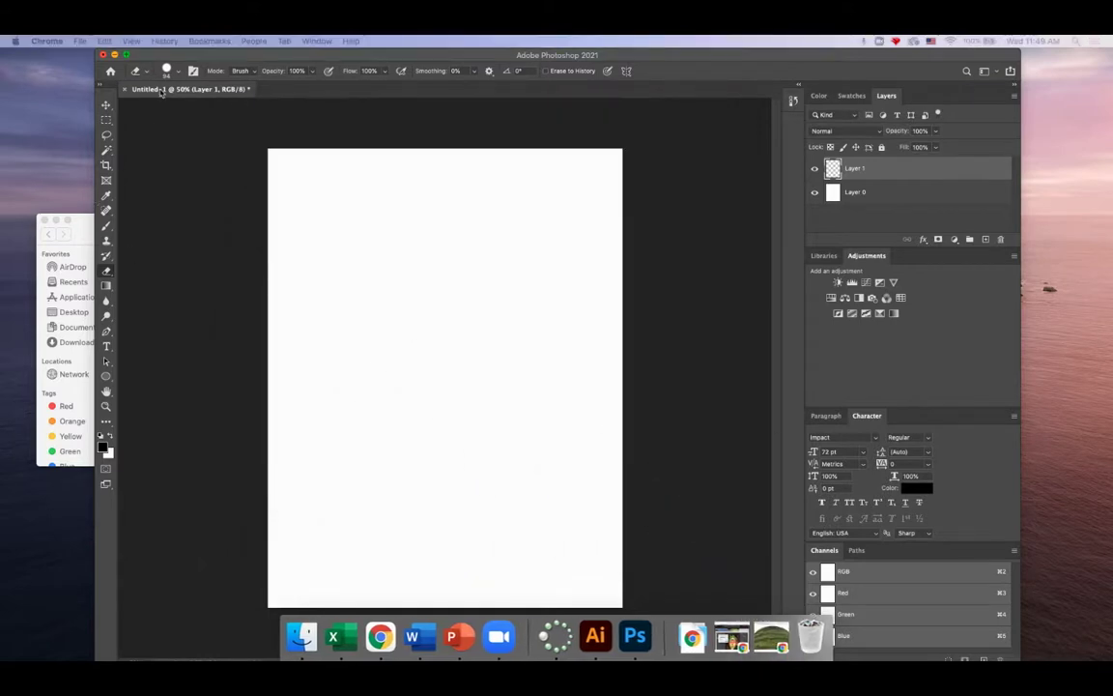
# Place watermelon.jpeg centred on the page at about 47% and commit it.
pyautogui.moveTo(190, 60); pyautogui.dragTo(273, 119)
pyautogui.moveTo(139, 62); pyautogui.dragTo(509, 432)
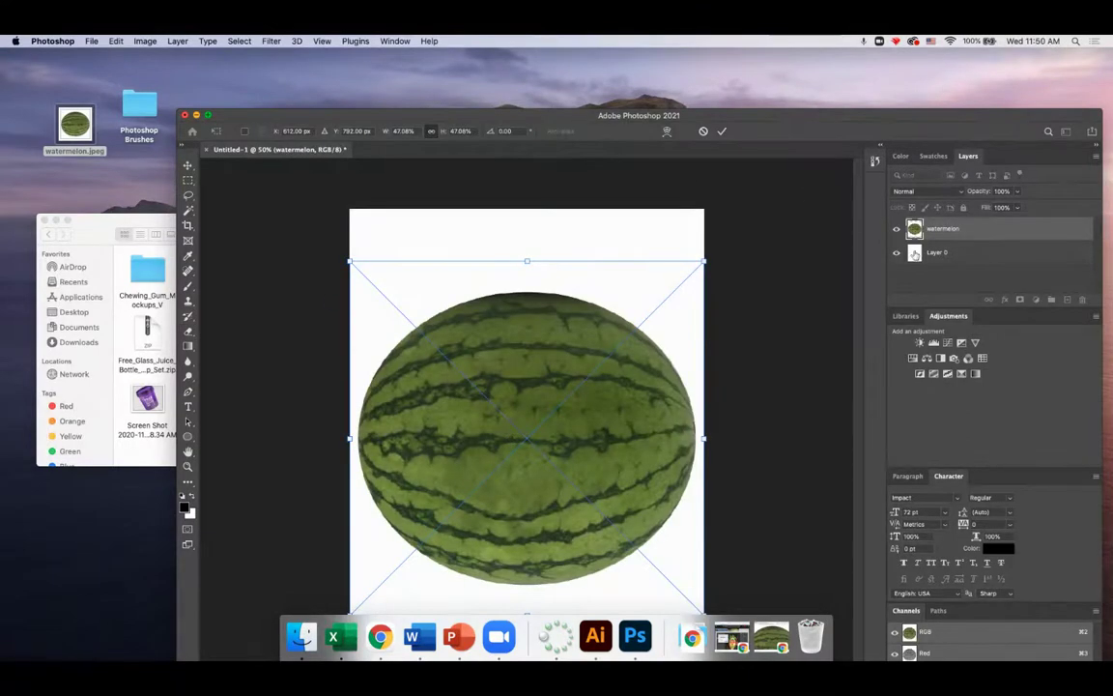
pyautogui.click(937, 252)
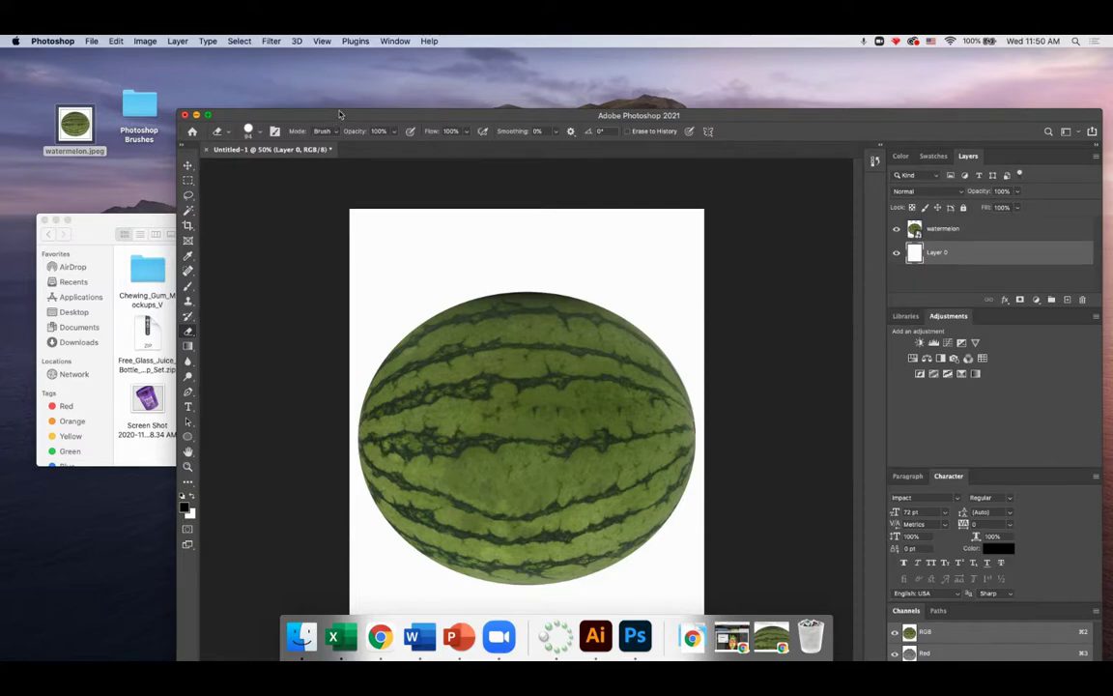
pyautogui.moveTo(339, 115); pyautogui.dragTo(239, 72)
pyautogui.click(89, 41)
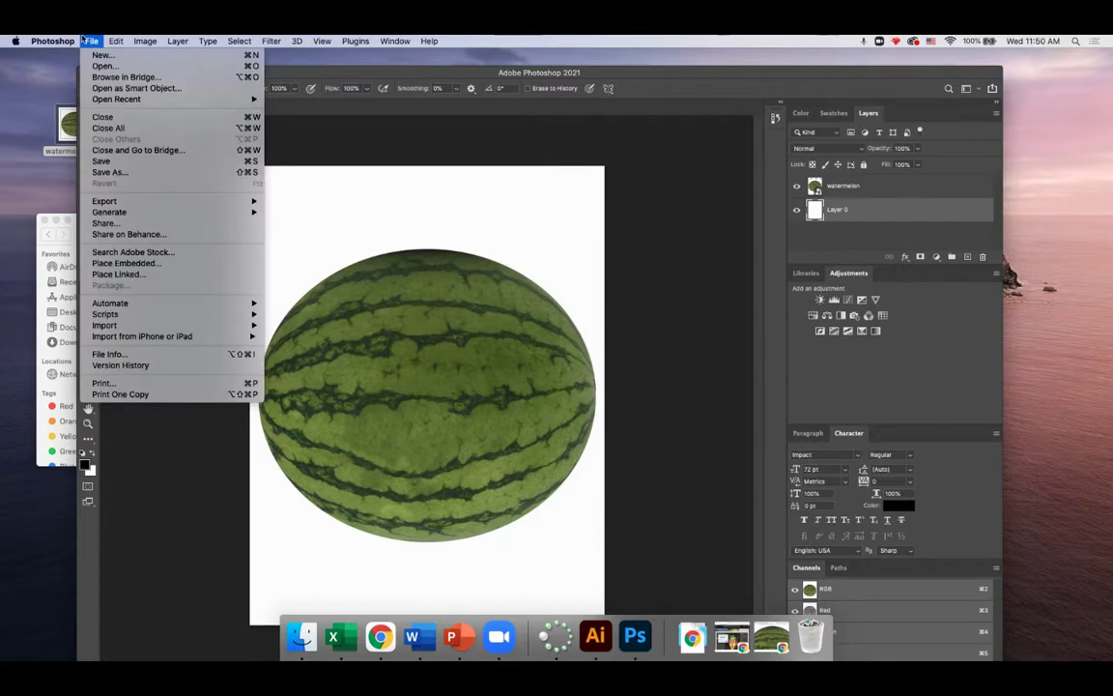
# Fill Layer 0 with the saturated red #dc270f via Edit > Fill.
pyautogui.click(84, 40)
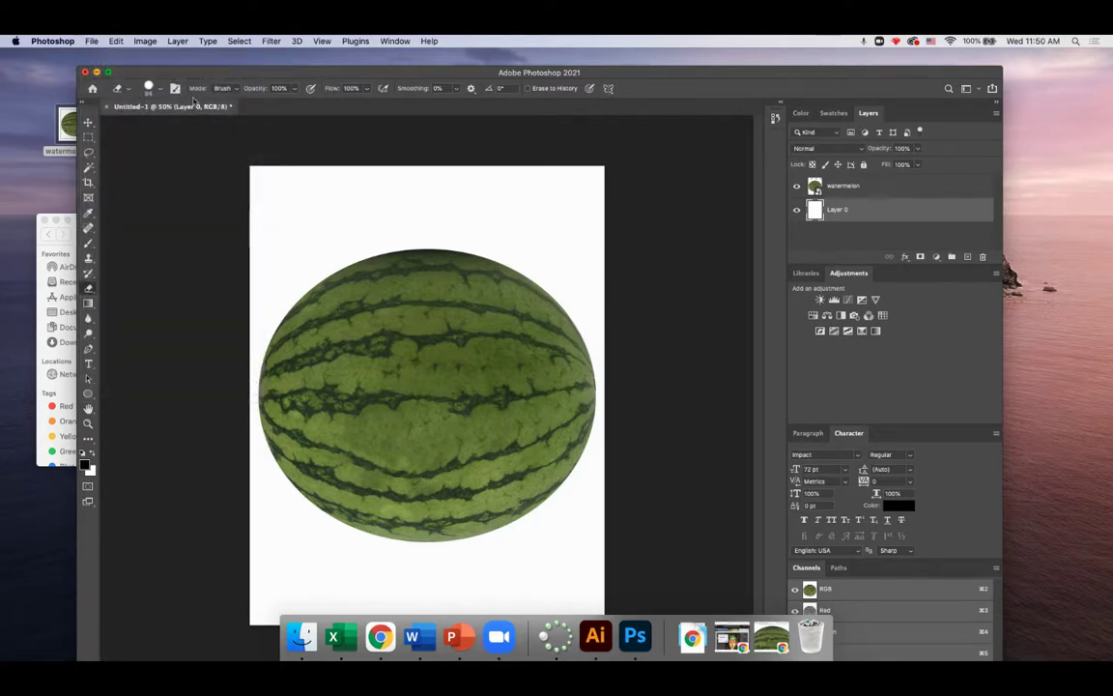
pyautogui.click(115, 40)
pyautogui.click(130, 227)
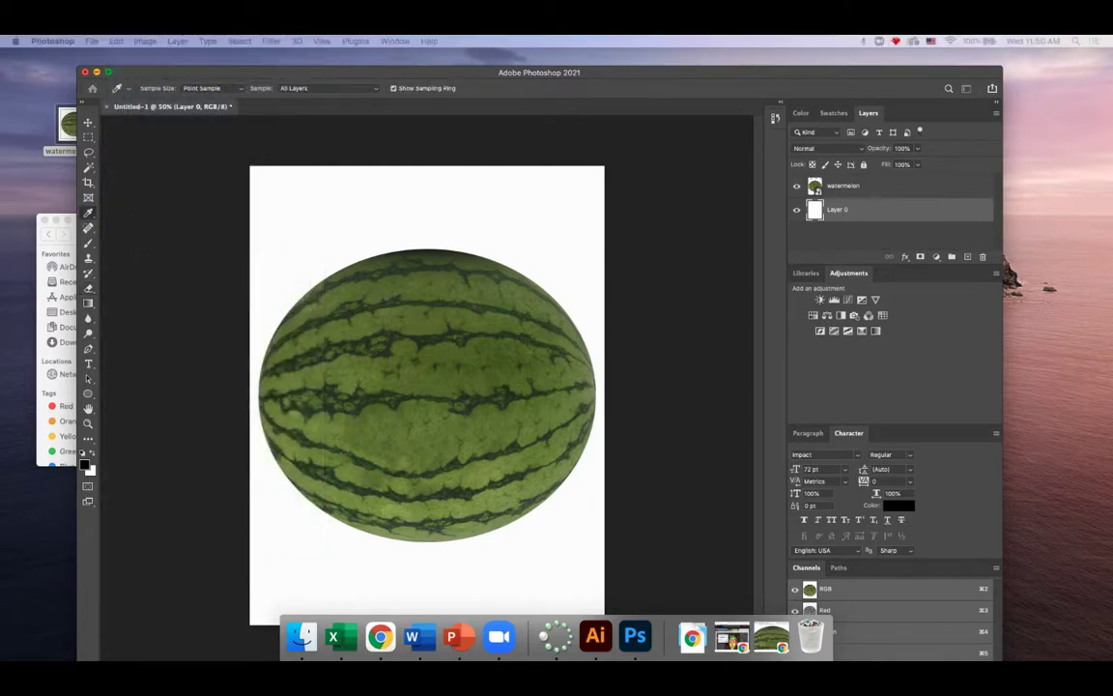
pyautogui.click(426, 201)
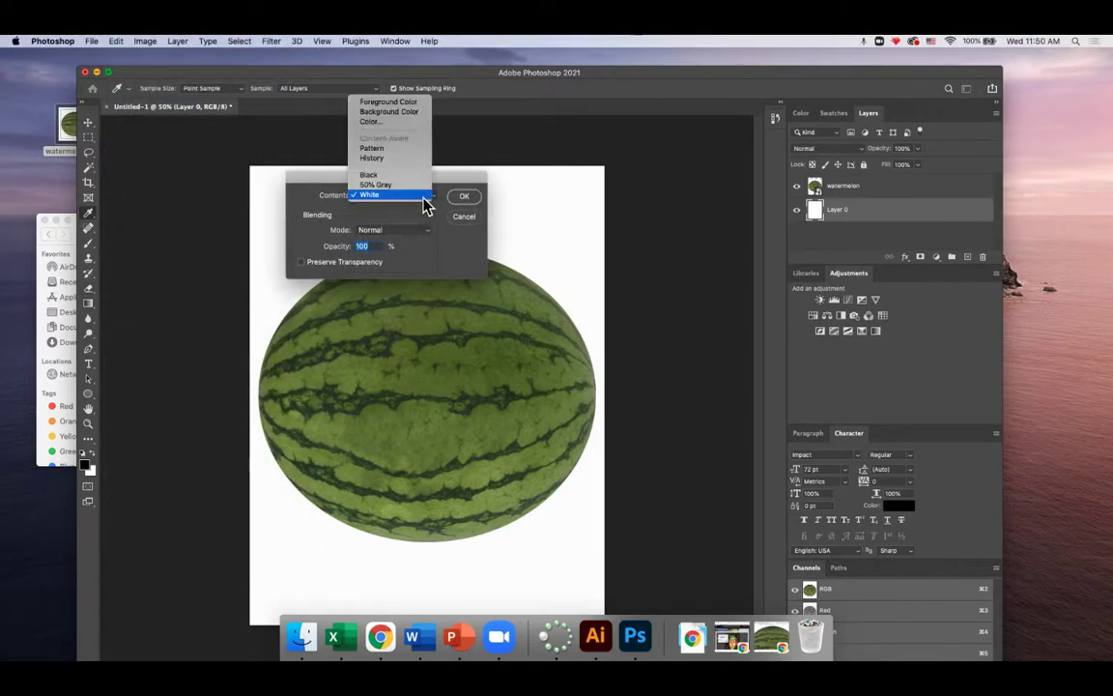
pyautogui.click(373, 121)
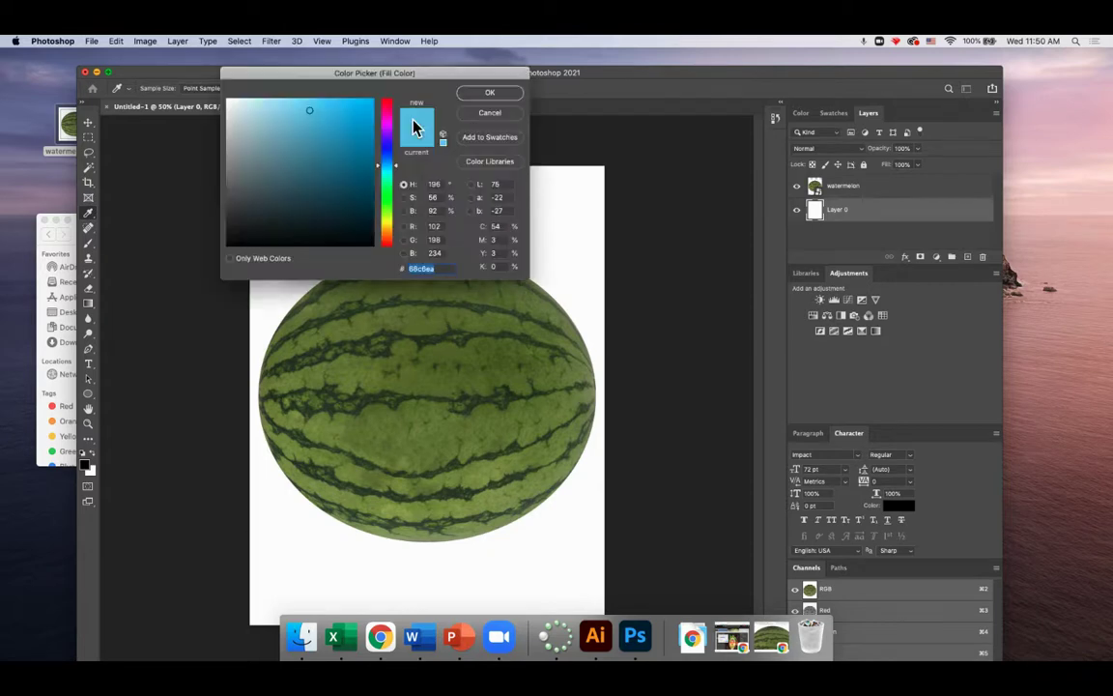
pyautogui.moveTo(387, 167); pyautogui.dragTo(387, 245)
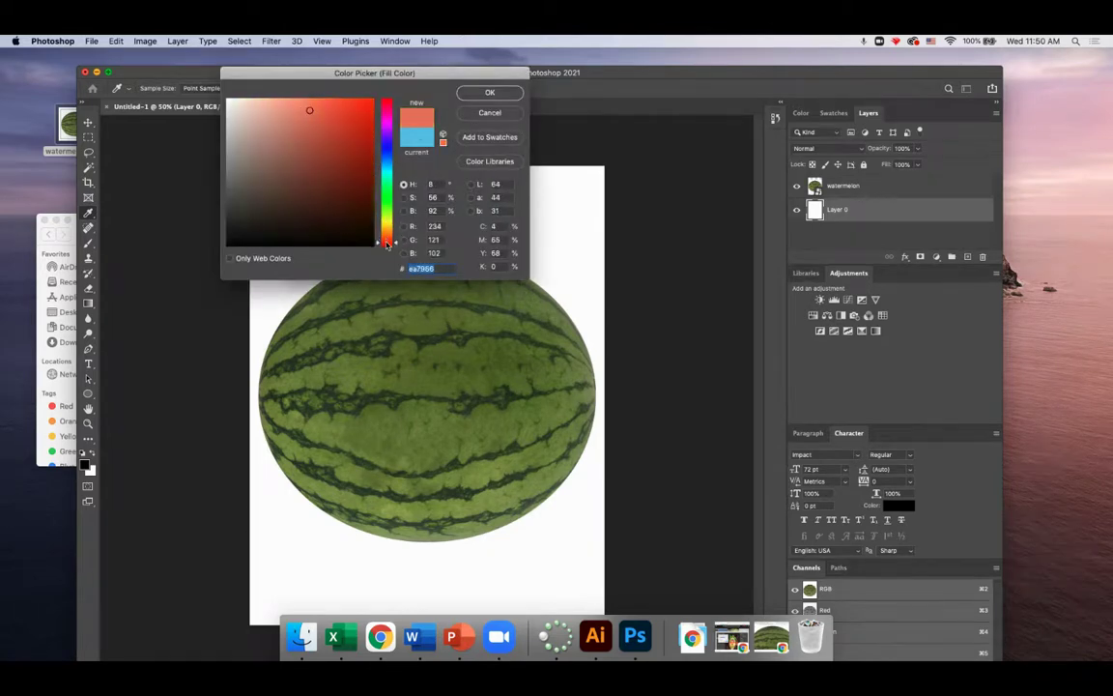
pyautogui.click(361, 119)
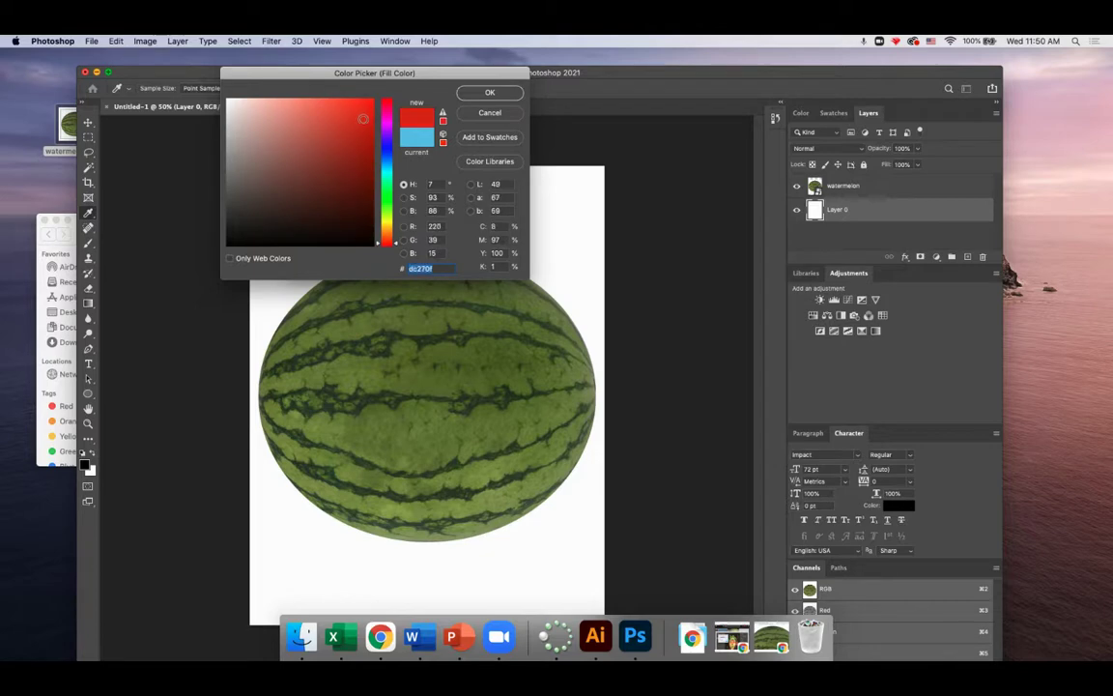
pyautogui.click(490, 93)
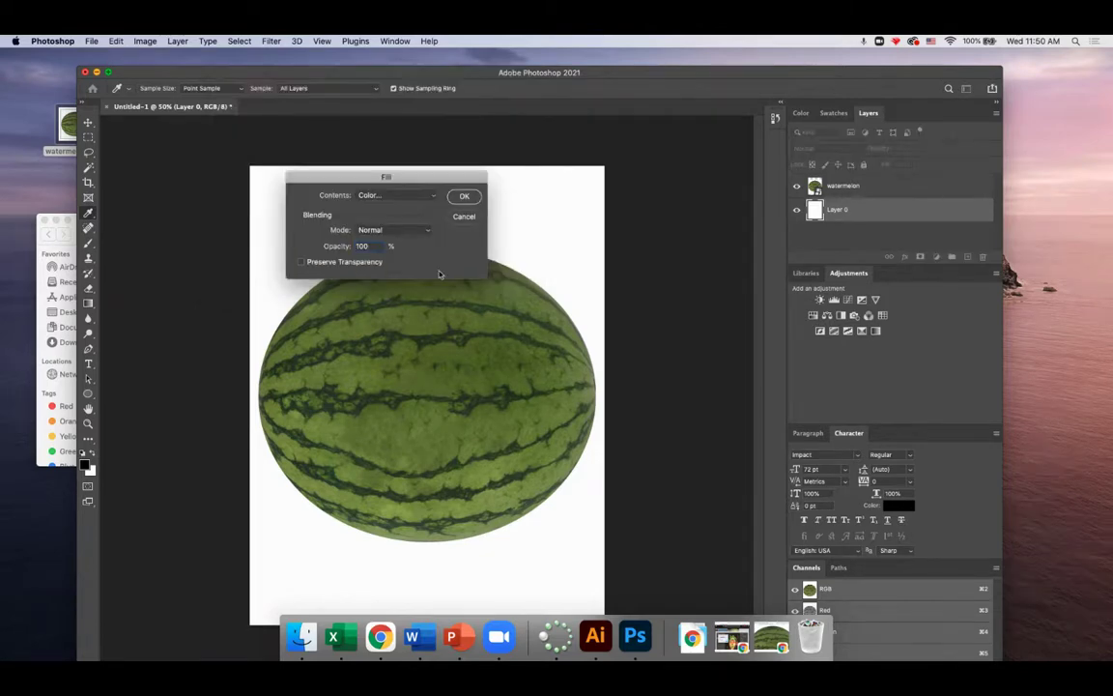
pyautogui.click(465, 198)
pyautogui.press('e')
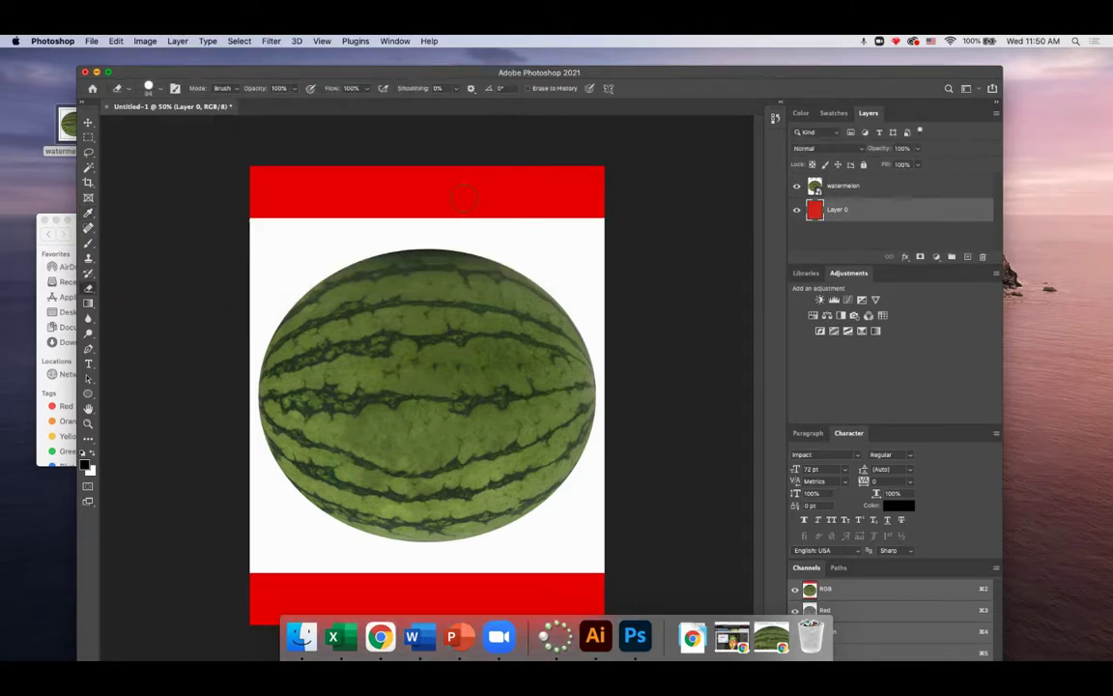